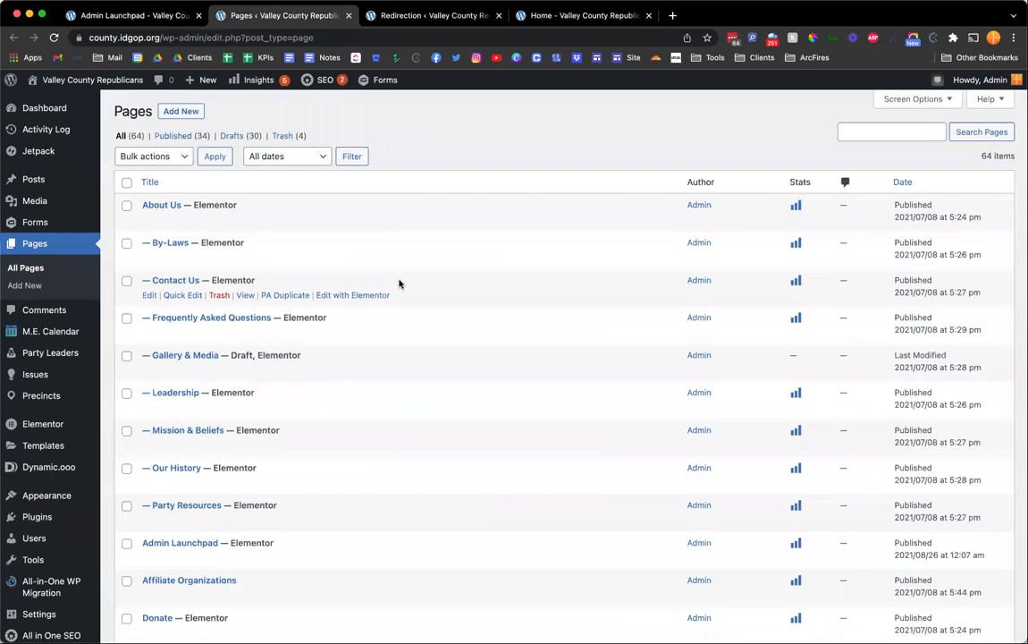
Scroll through the list of site pages.
scroll(399, 283, down, 10)
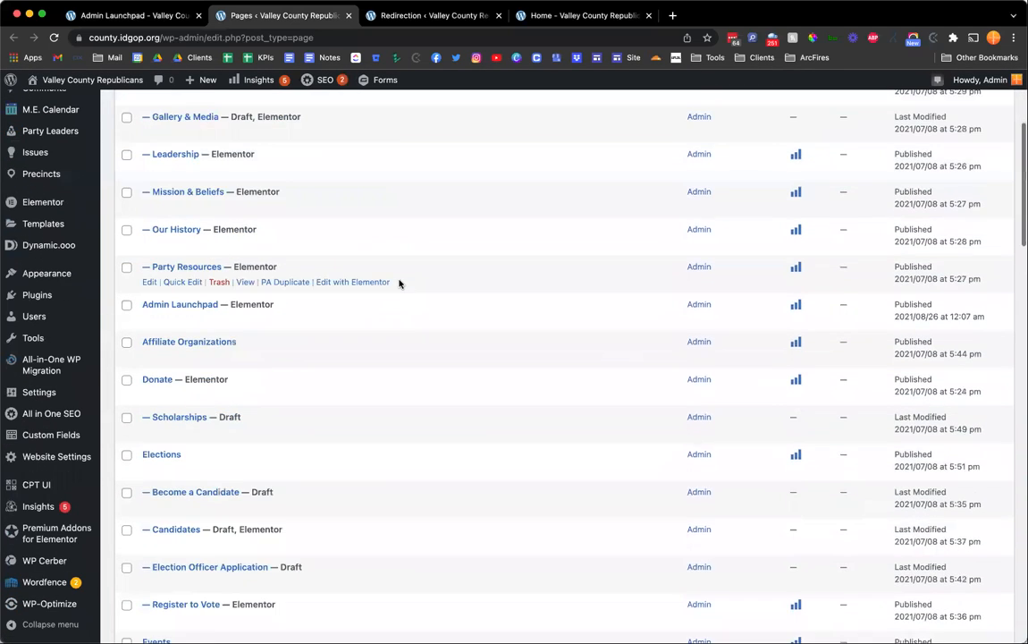
scroll(399, 283, down, 14)
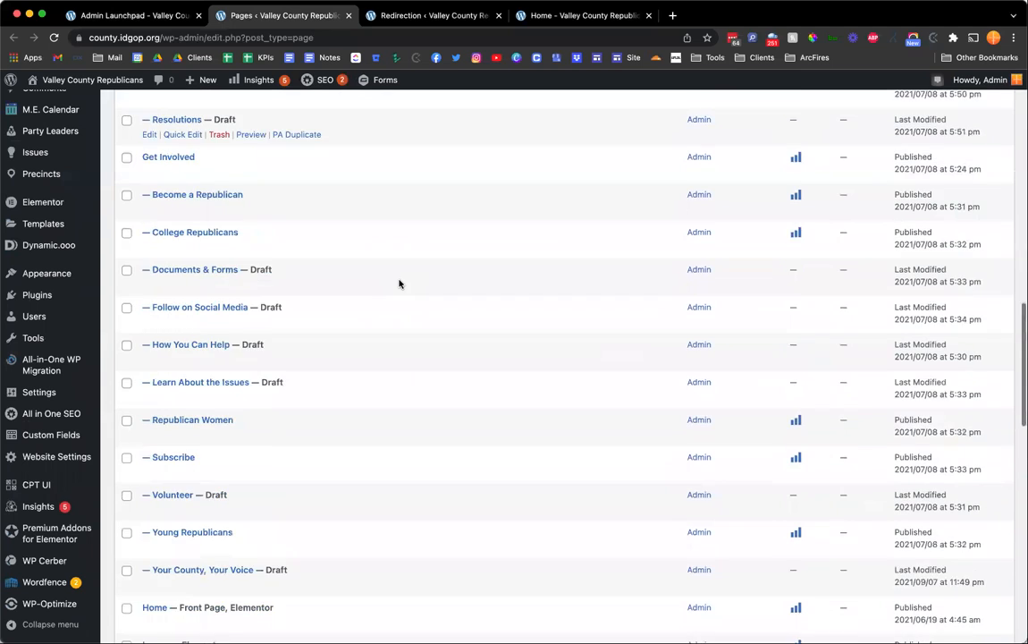
scroll(398, 283, down, 6)
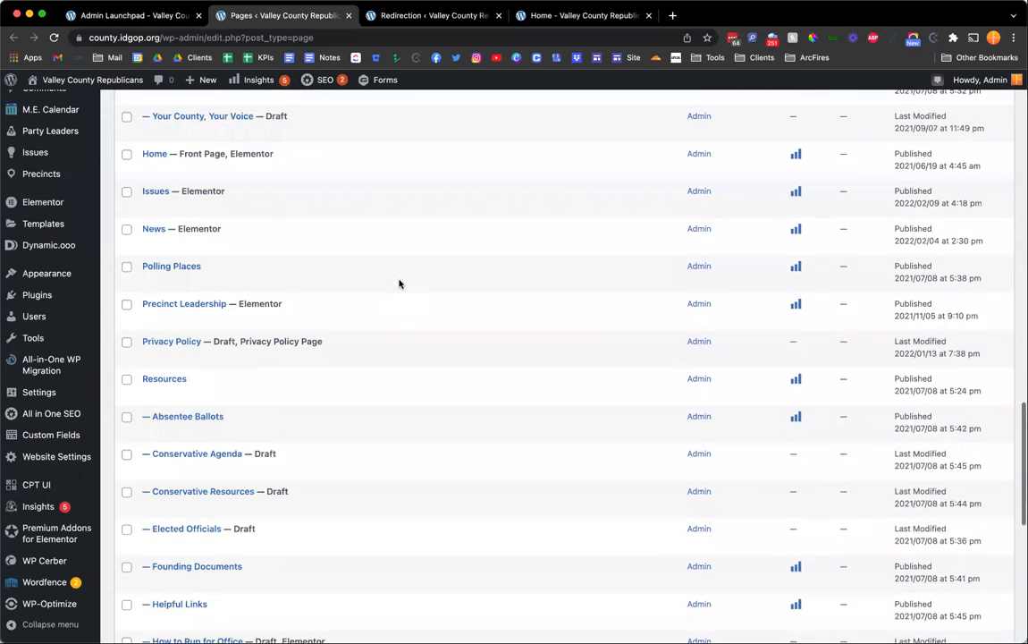
scroll(398, 284, down, 8)
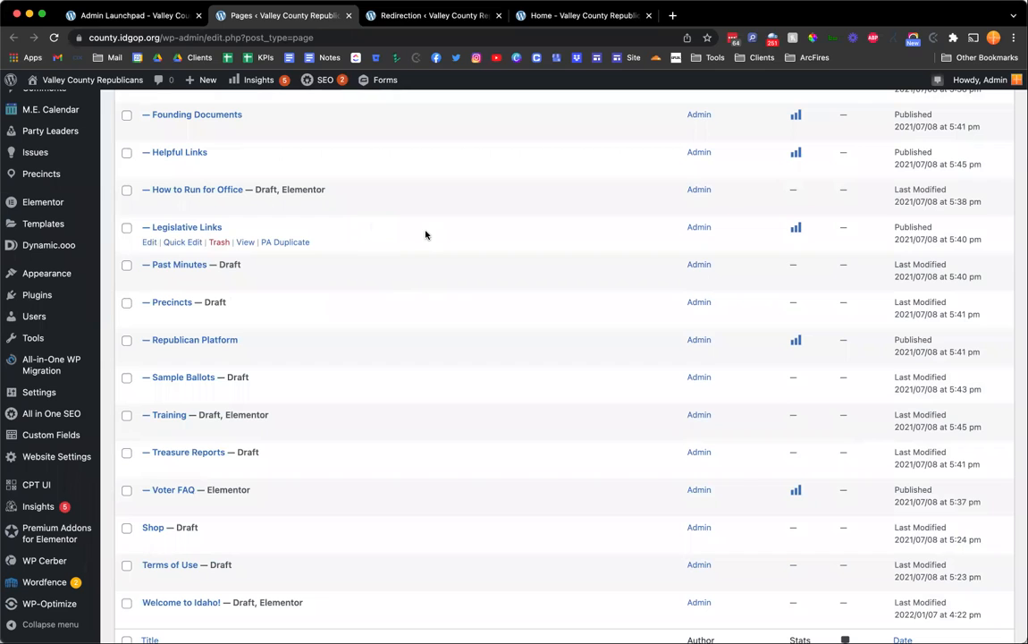
scroll(426, 234, down, 2)
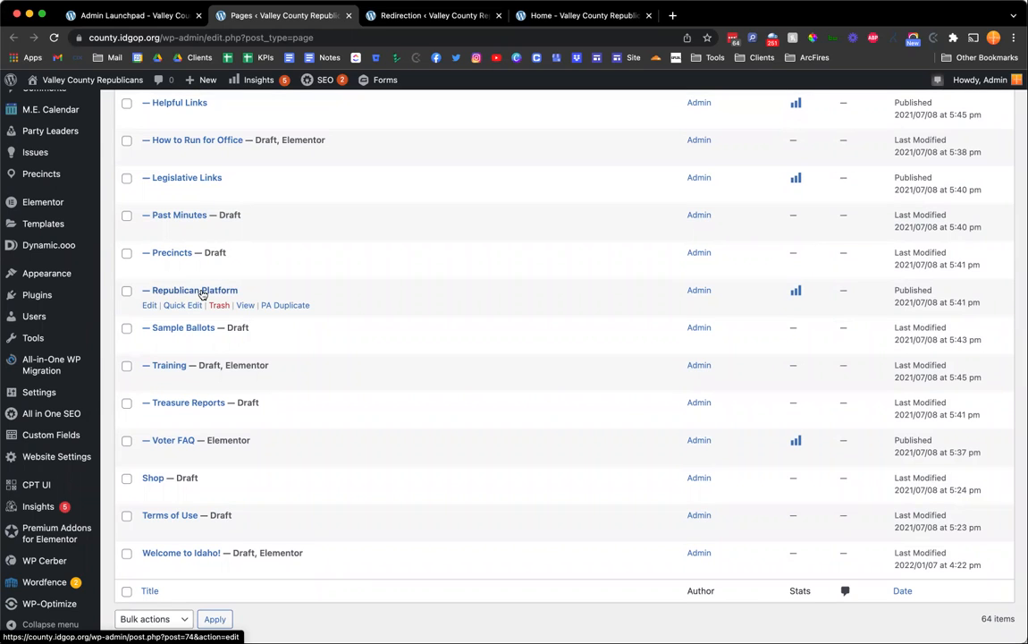
View the Republican Platform page, scroll through the platform document it opens, and close that tab.
click(244, 307)
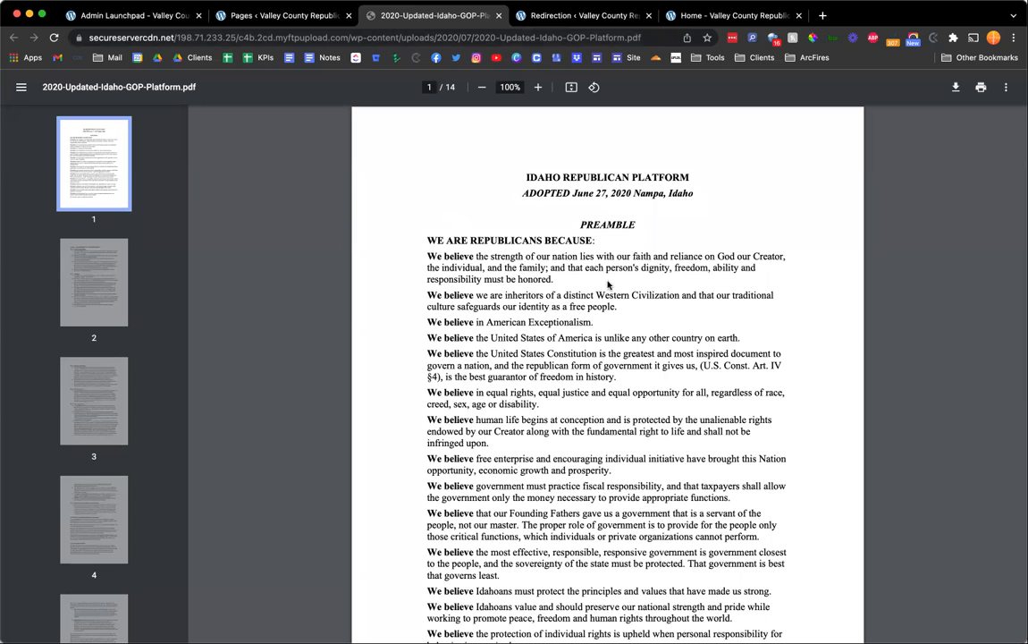
scroll(552, 343, down, 2)
scroll(529, 347, down, 12)
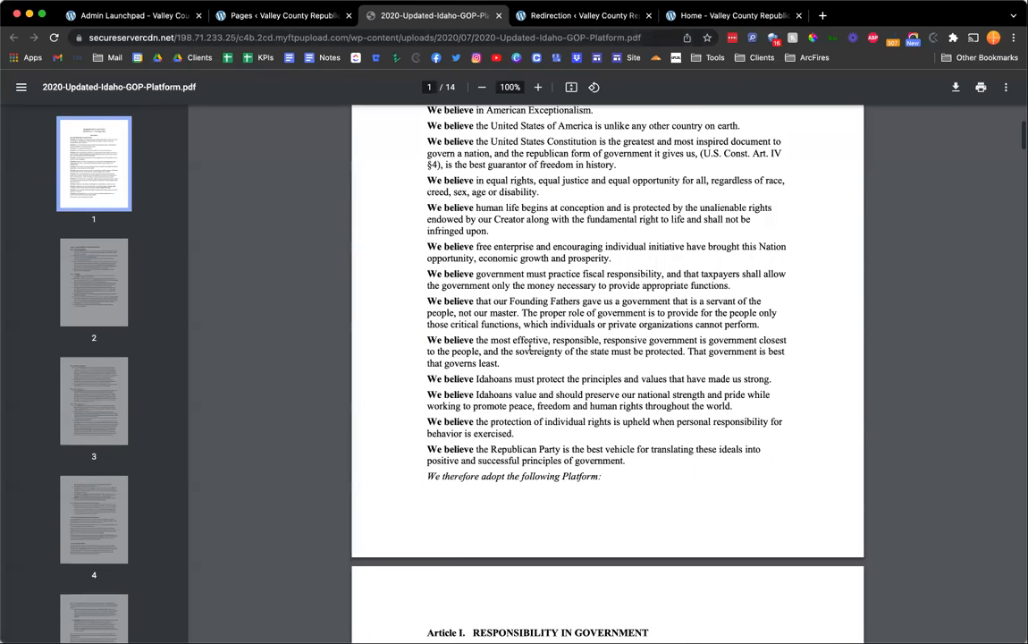
scroll(529, 345, up, 15)
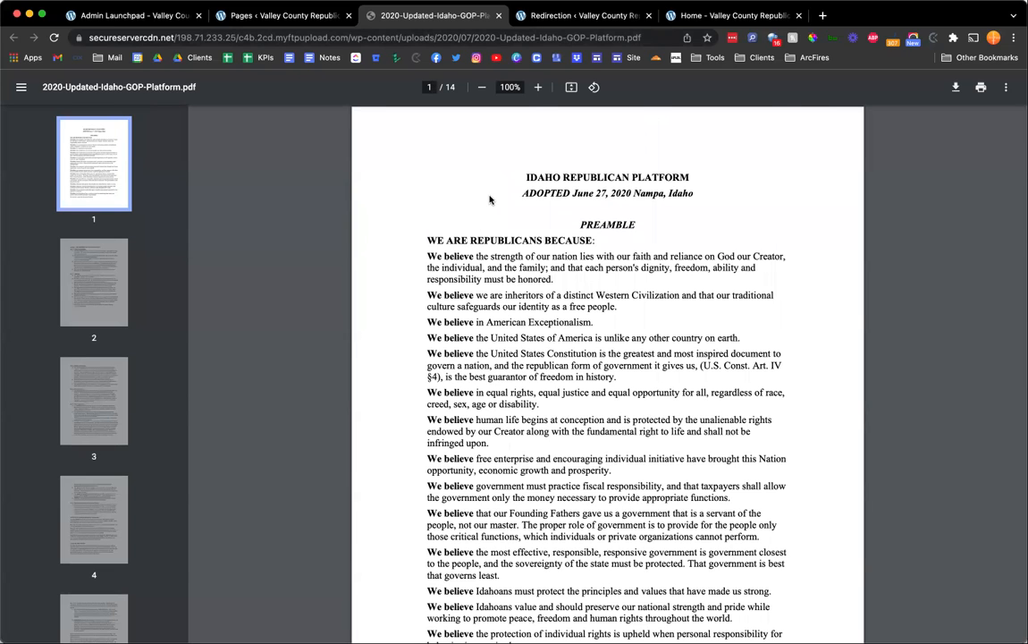
key(super+w)
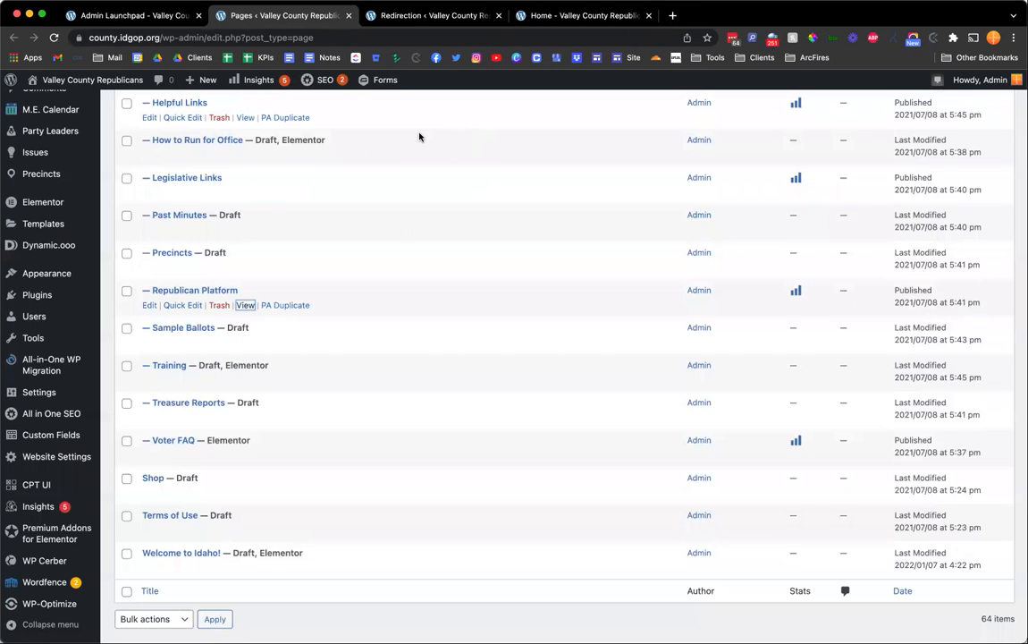
click(362, 300)
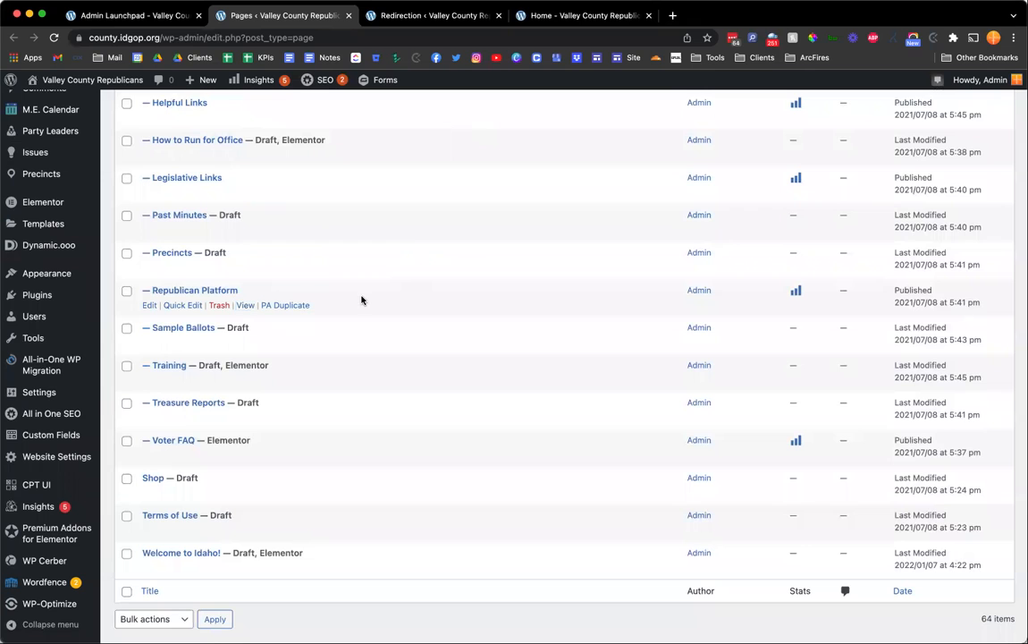
scroll(362, 300, up, 20)
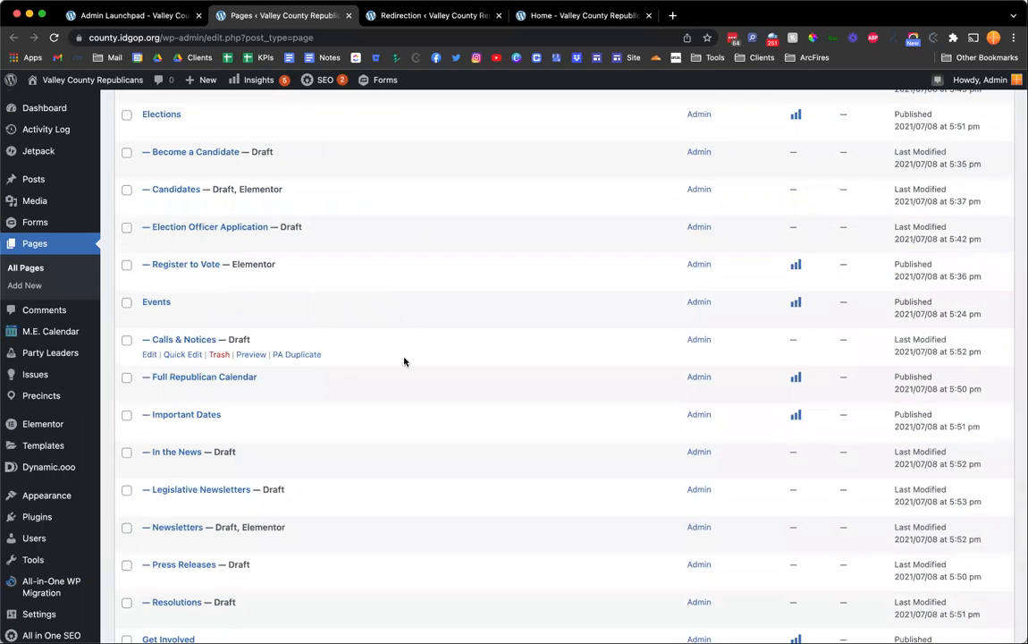
scroll(404, 360, up, 3)
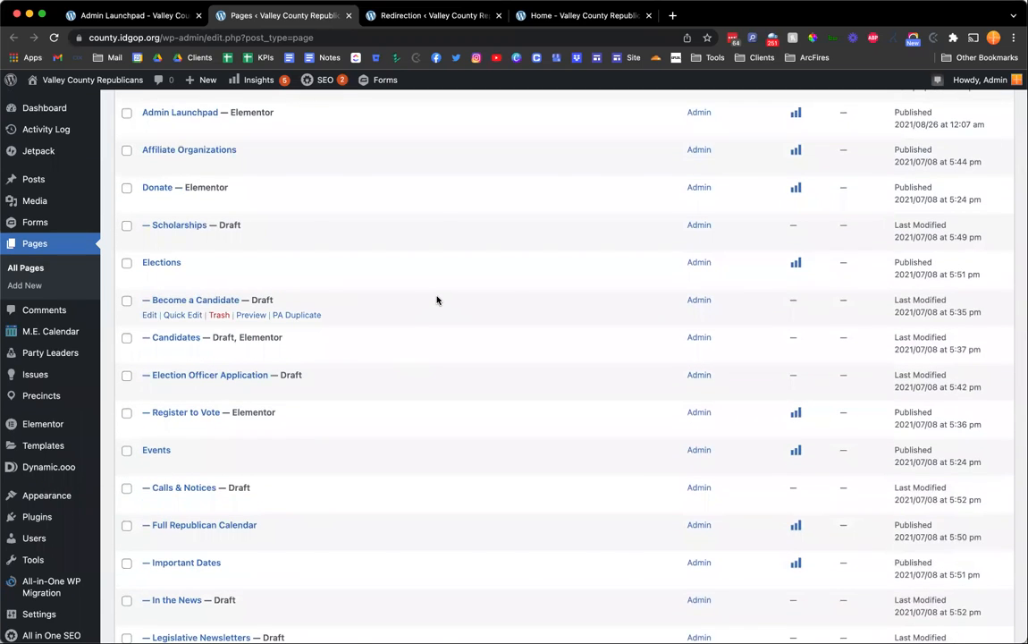
Switch to the Redirection tab and review the existing redirects.
key(ctrl+shift+Tab)
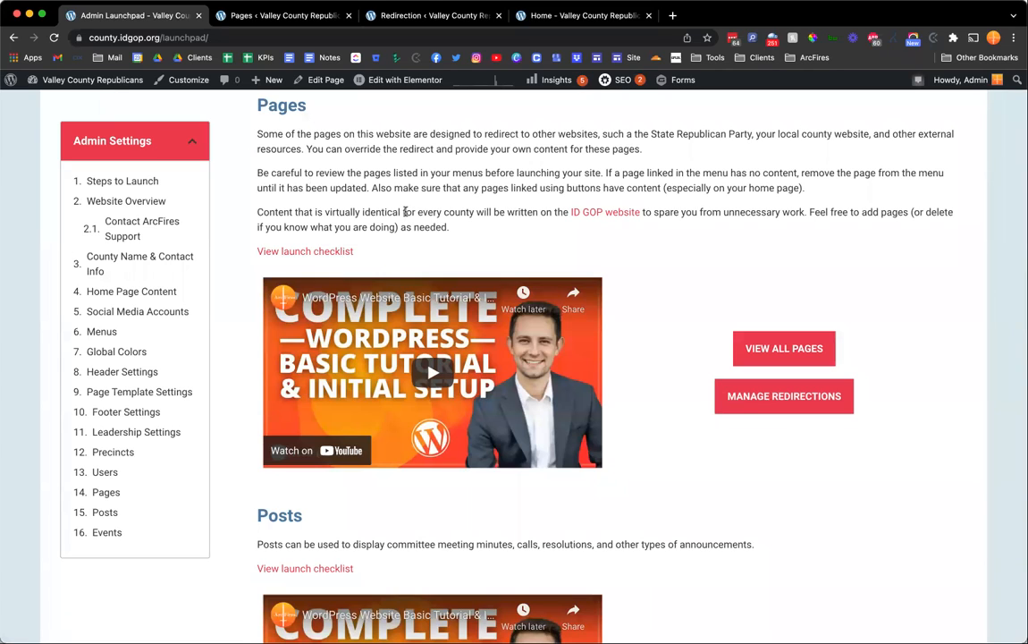
key(ctrl+Tab)
key(ctrl+Tab)
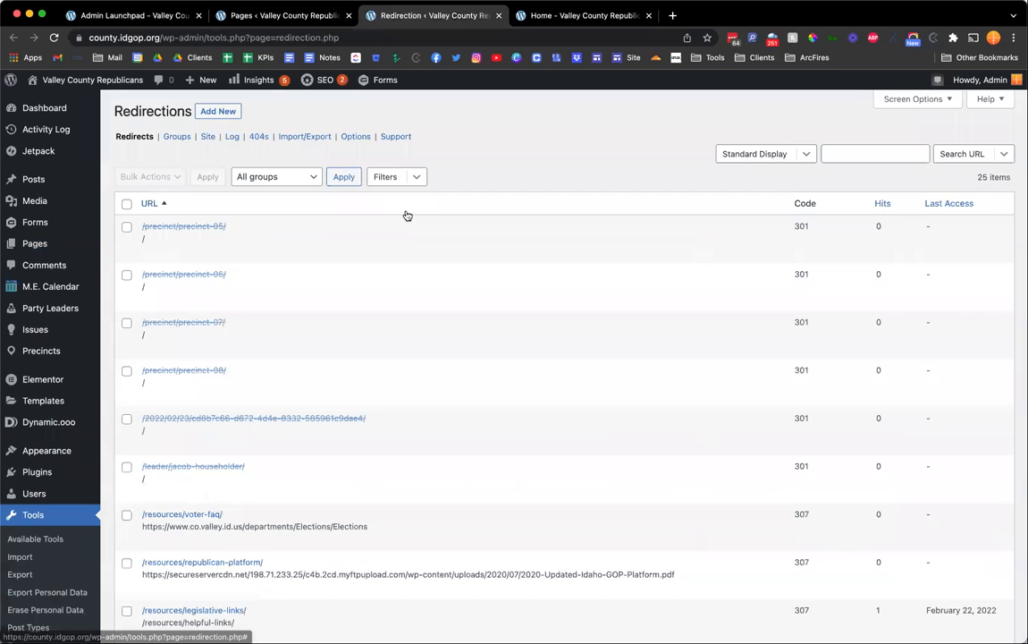
scroll(479, 159, down, 6)
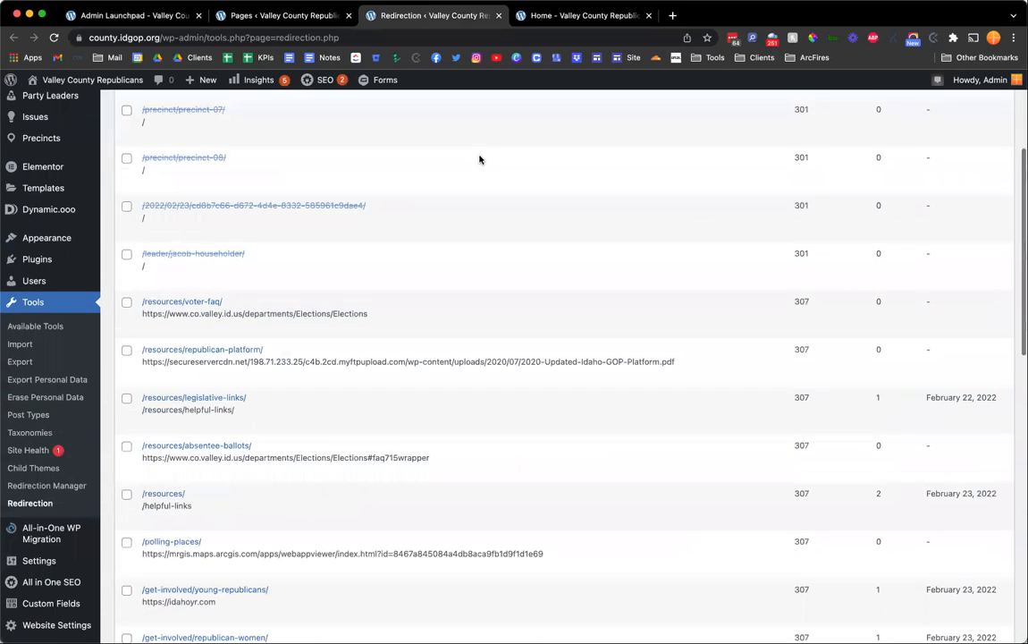
scroll(479, 159, up, 2)
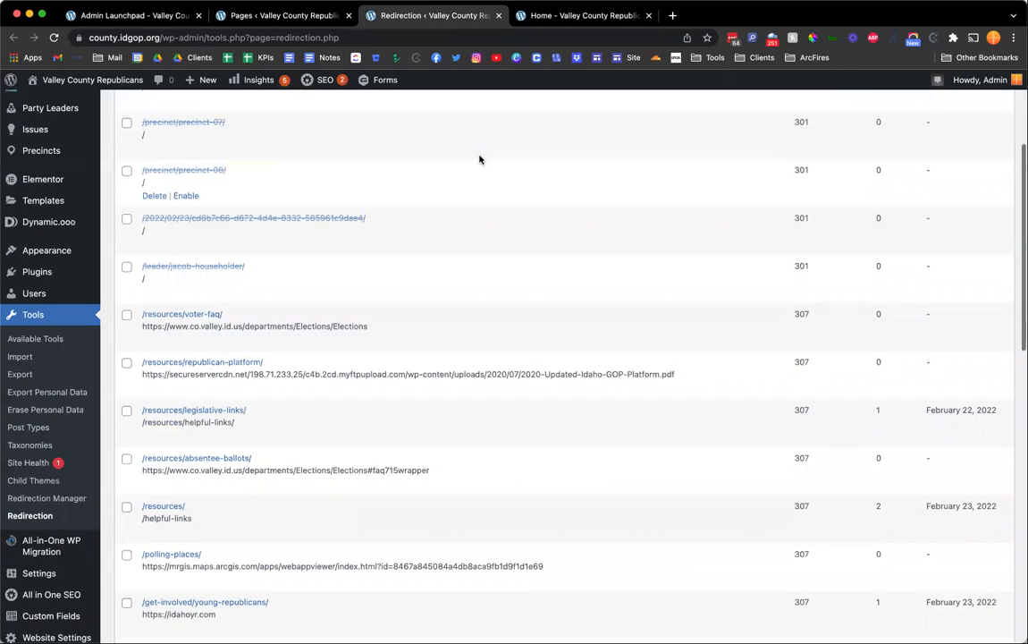
scroll(479, 159, up, 1)
scroll(479, 160, down, 12)
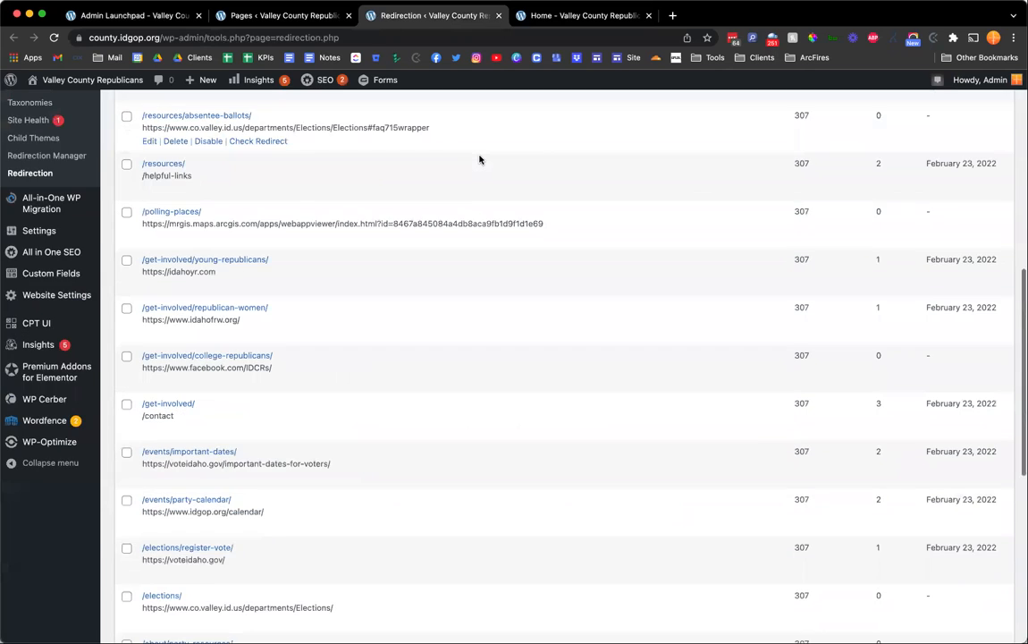
scroll(412, 386, down, 6)
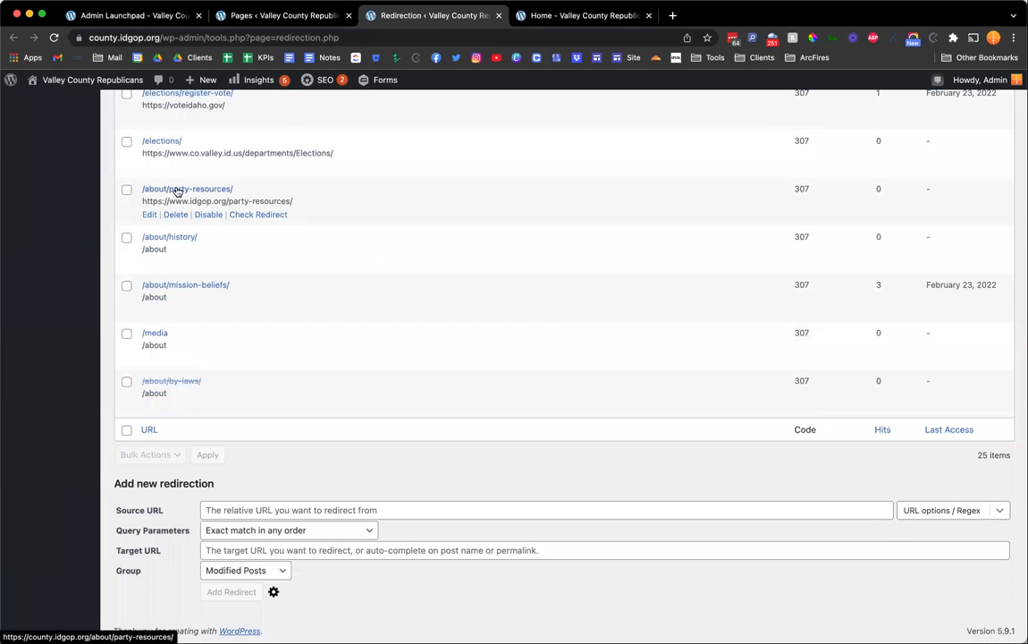
Search the pages list for "party res" to locate the Party Resources page.
key(ctrl+shift+Tab)
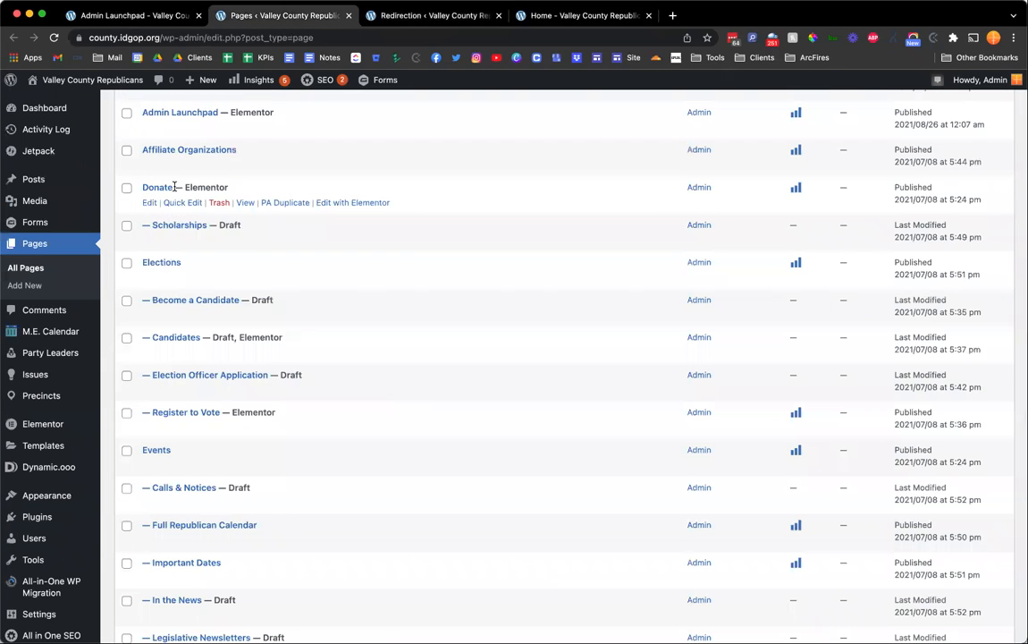
key(super+f)
text(party res)
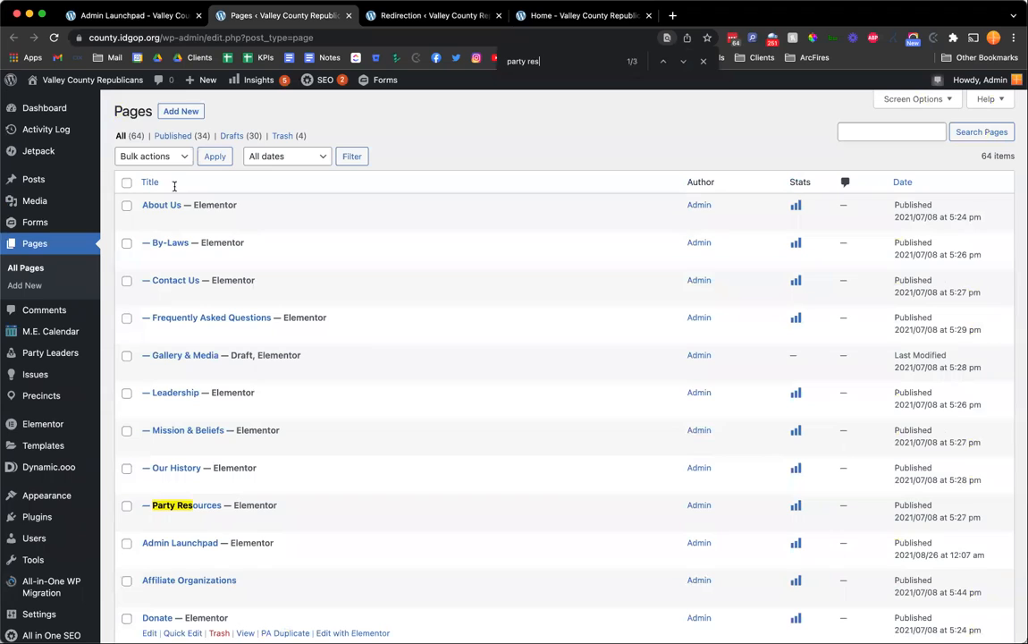
scroll(300, 330, down, 5)
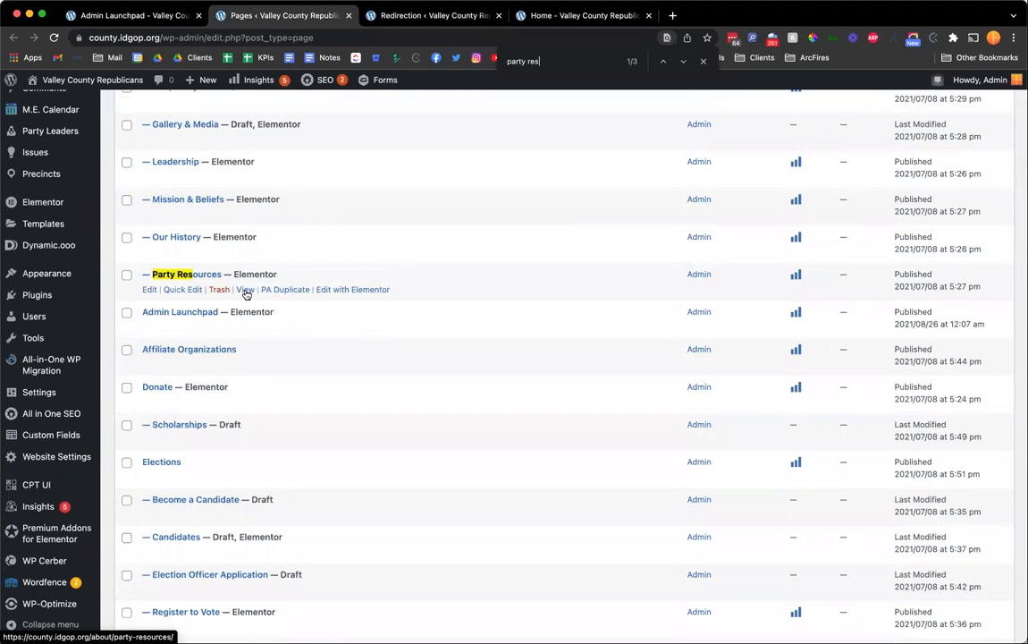
click(183, 290)
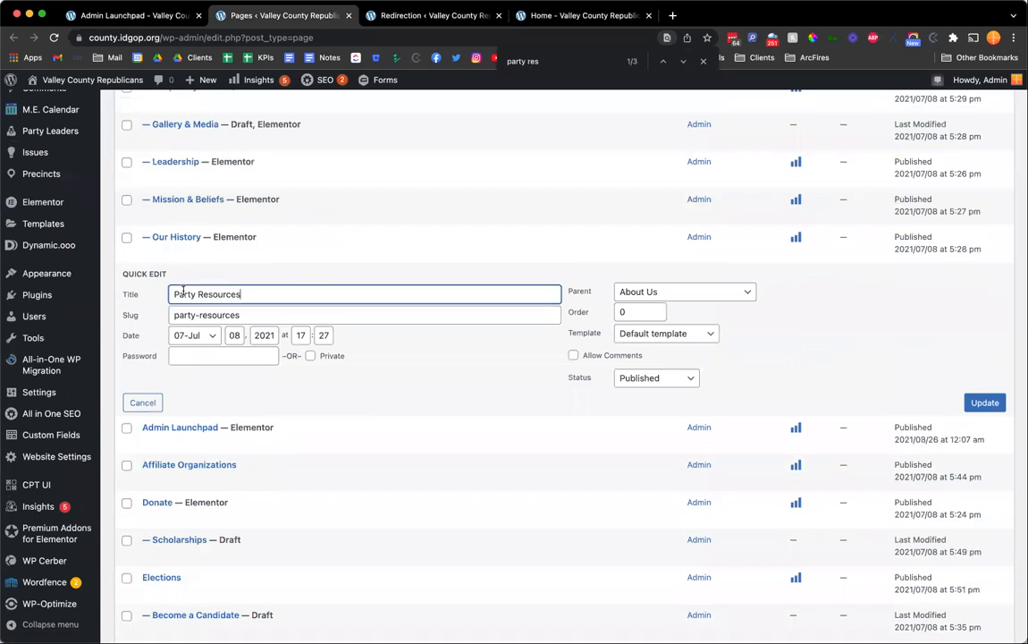
double_click(245, 314)
triple_click(190, 314)
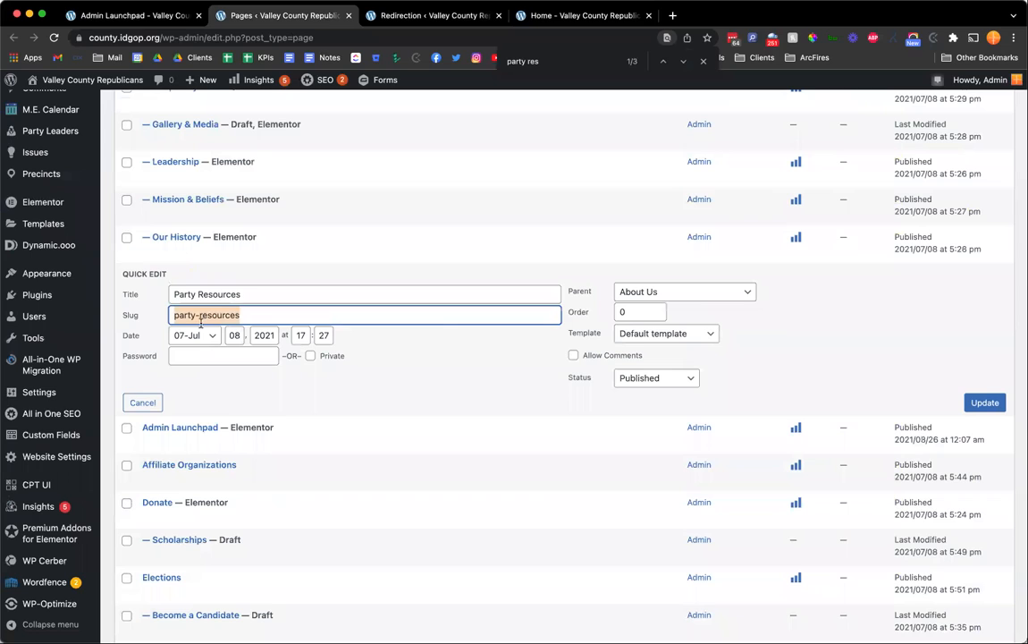
click(141, 403)
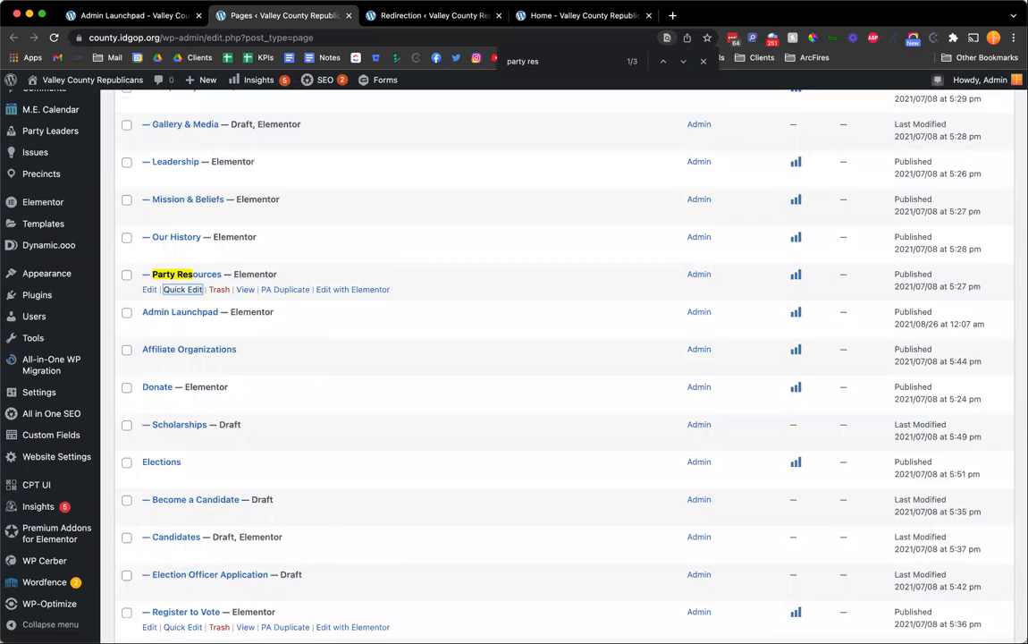
Copy the Party Resources page's view link address and return to the redirections list.
right_click(247, 293)
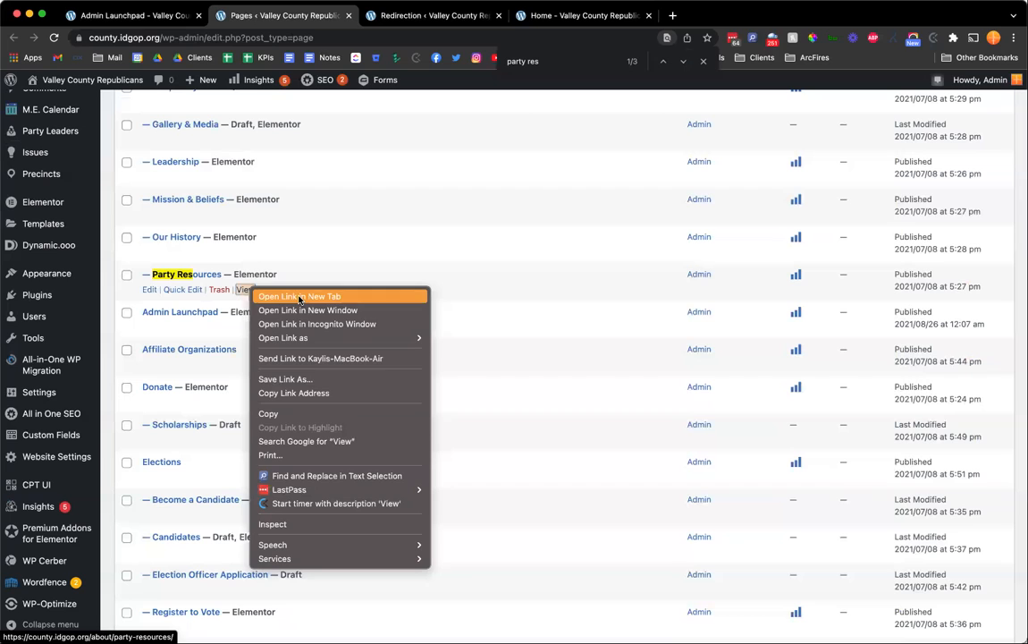
click(305, 394)
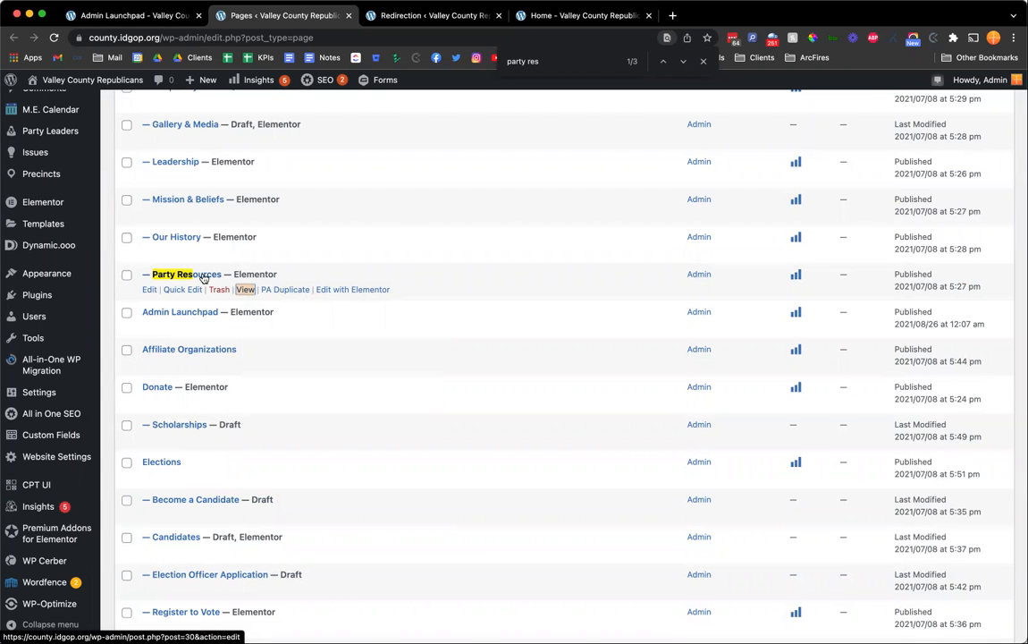
key(ctrl+Tab)
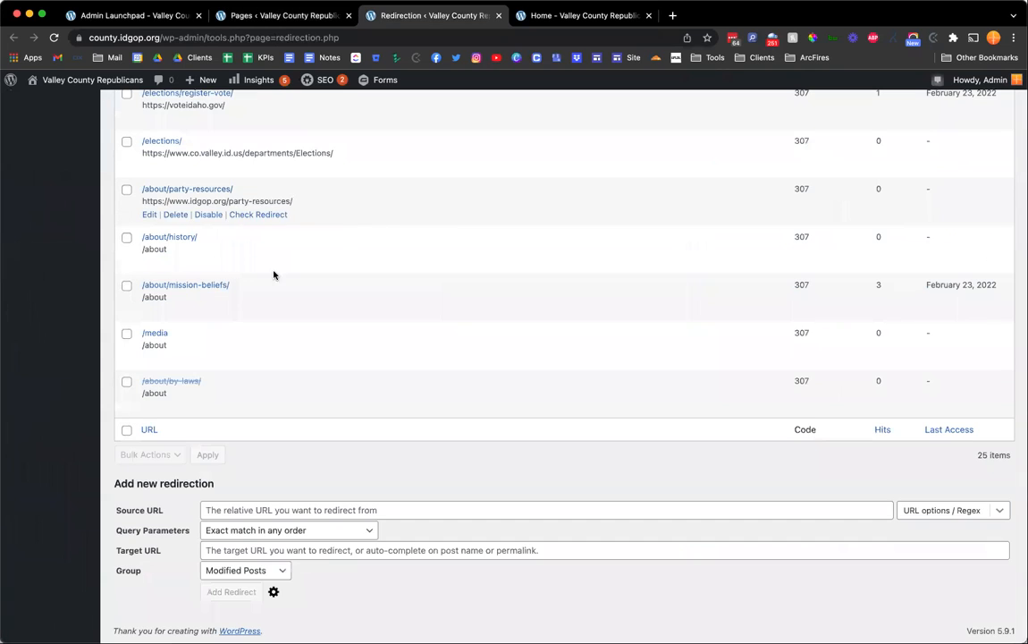
scroll(260, 284, up, 3)
scroll(245, 292, up, 15)
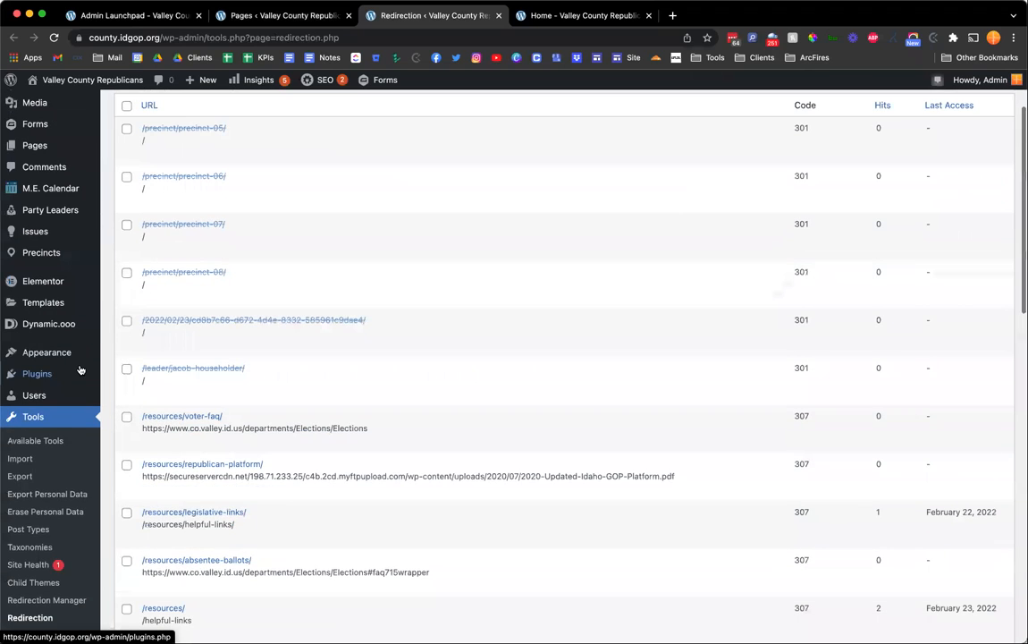
scroll(56, 308, down, 2)
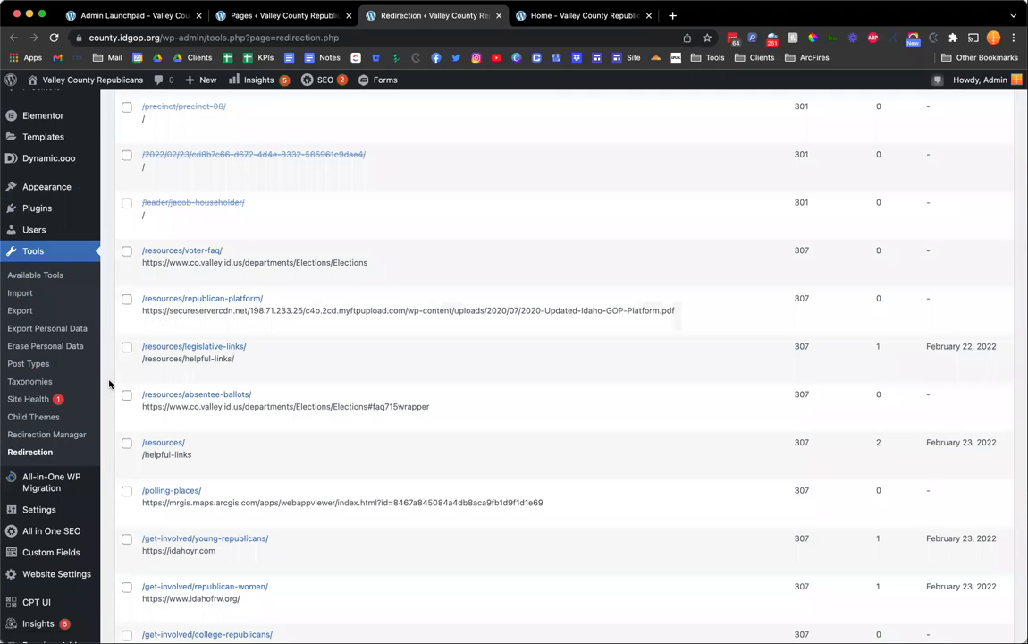
scroll(109, 383, up, 5)
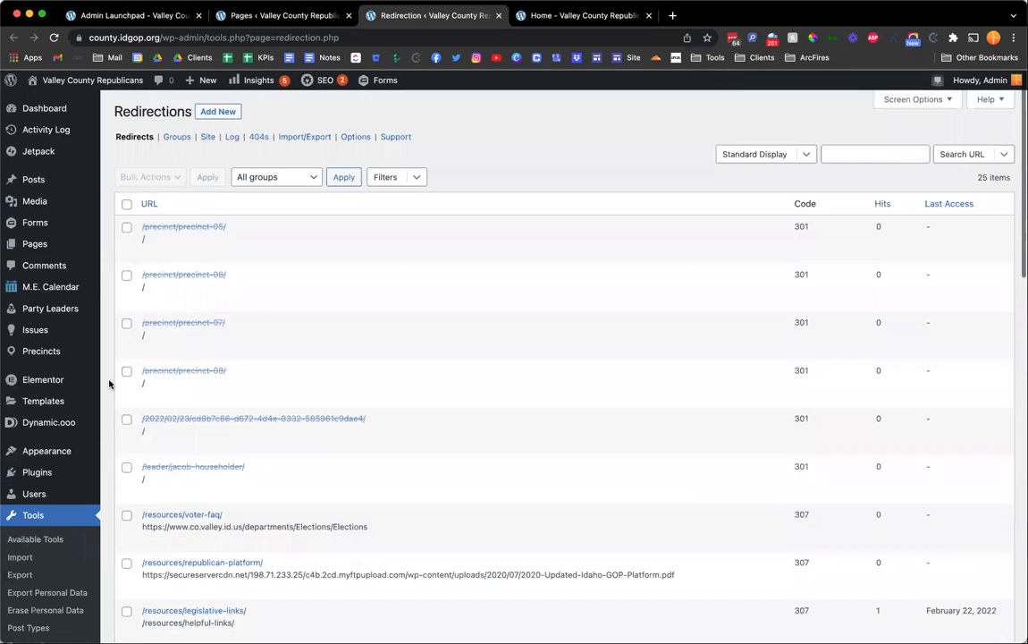
Start a new redirection and paste the copied page URL as its Source URL.
click(214, 111)
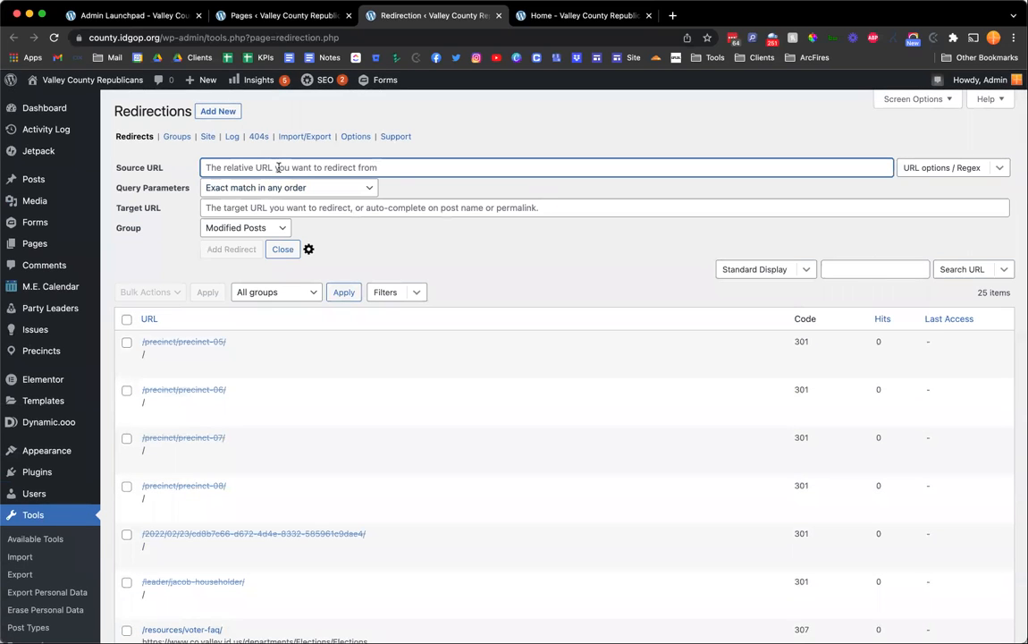
key(super+v)
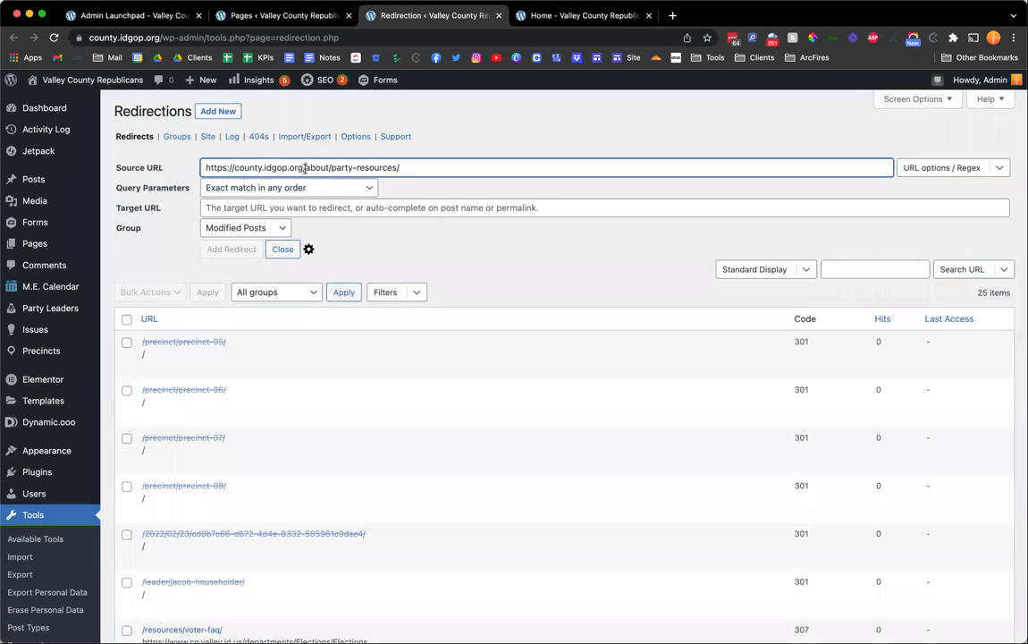
click(309, 249)
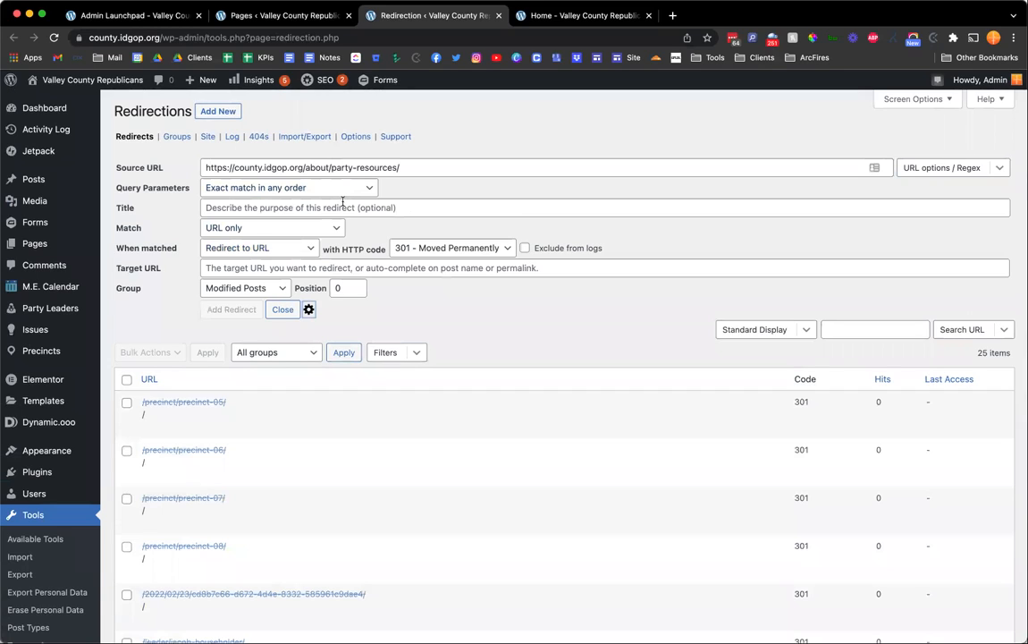
click(323, 208)
key(super+v)
key(BackSpace)
key(BackSpace)
key(BackSpace)
key(BackSpace)
key(BackSpace)
key(BackSpace)
key(BackSpace)
key(BackSpace)
key(BackSpace)
key(BackSpace)
key(BackSpace)
key(BackSpace)
key(BackSpace)
key(BackSpace)
key(BackSpace)
key(BackSpace)
key(BackSpace)
key(BackSpace)
key(BackSpace)
key(BackSpace)
key(BackSpace)
key(BackSpace)
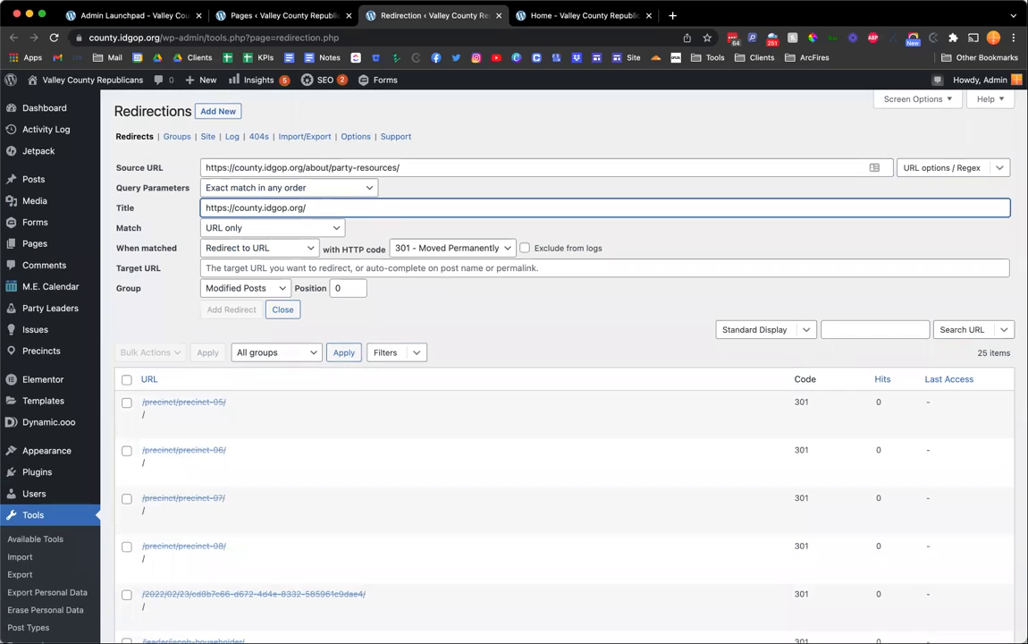
click(422, 148)
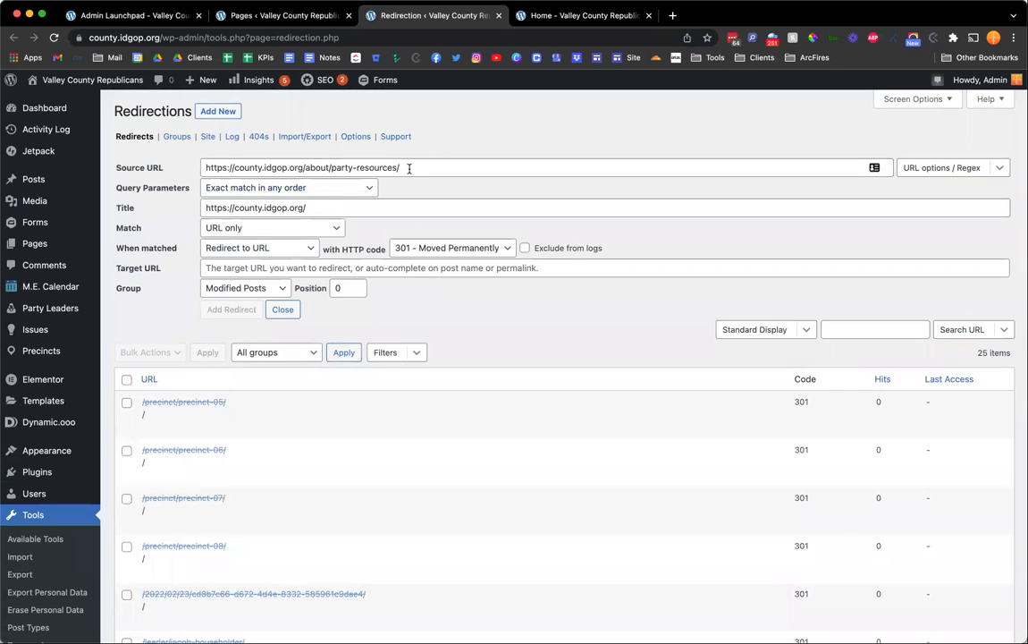
click(259, 209)
key(super+a)
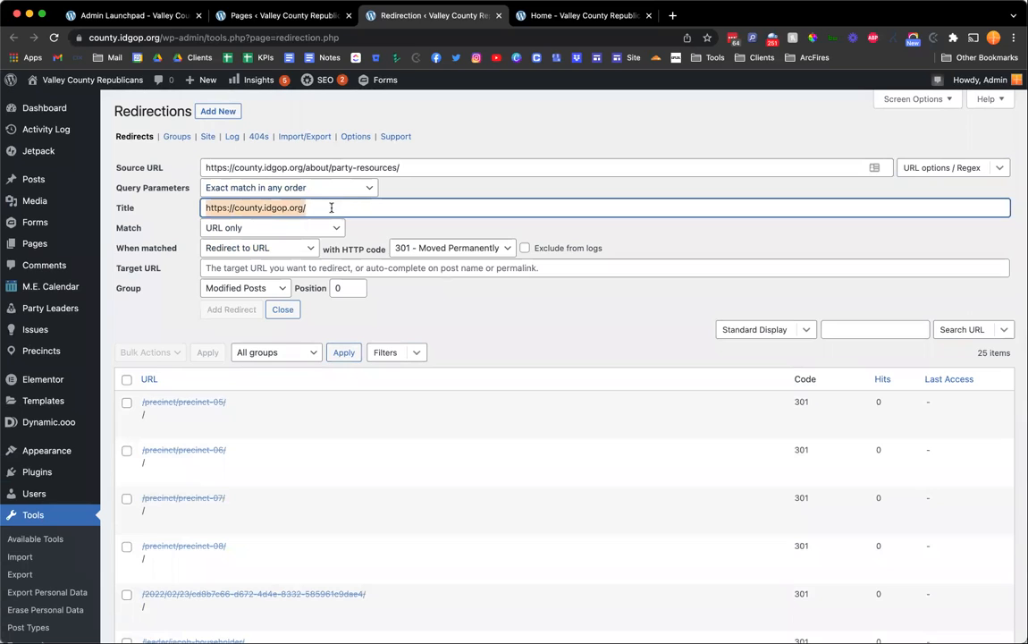
click(333, 207)
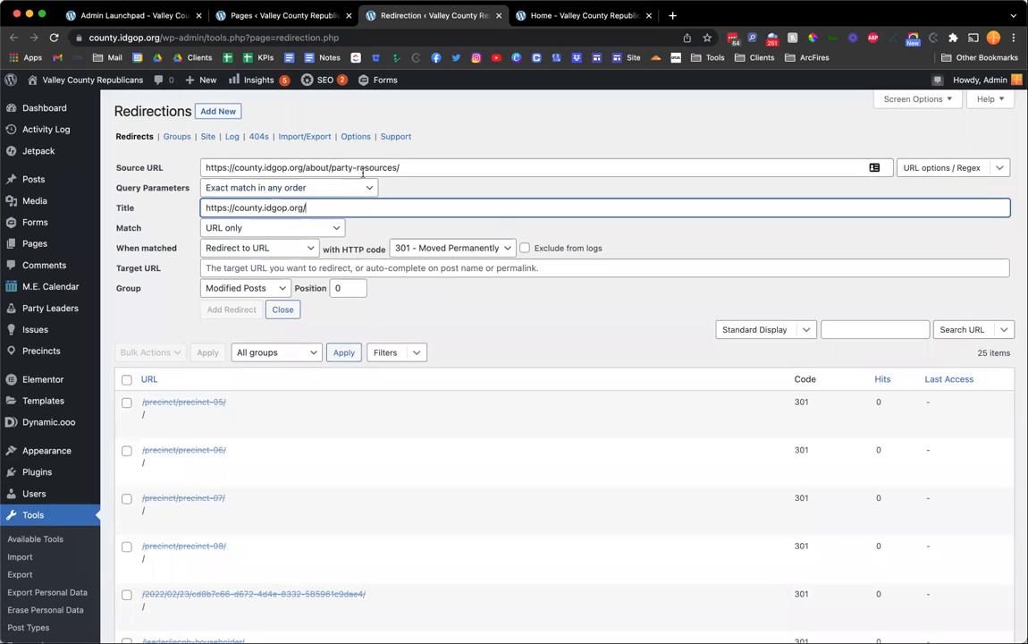
click(374, 141)
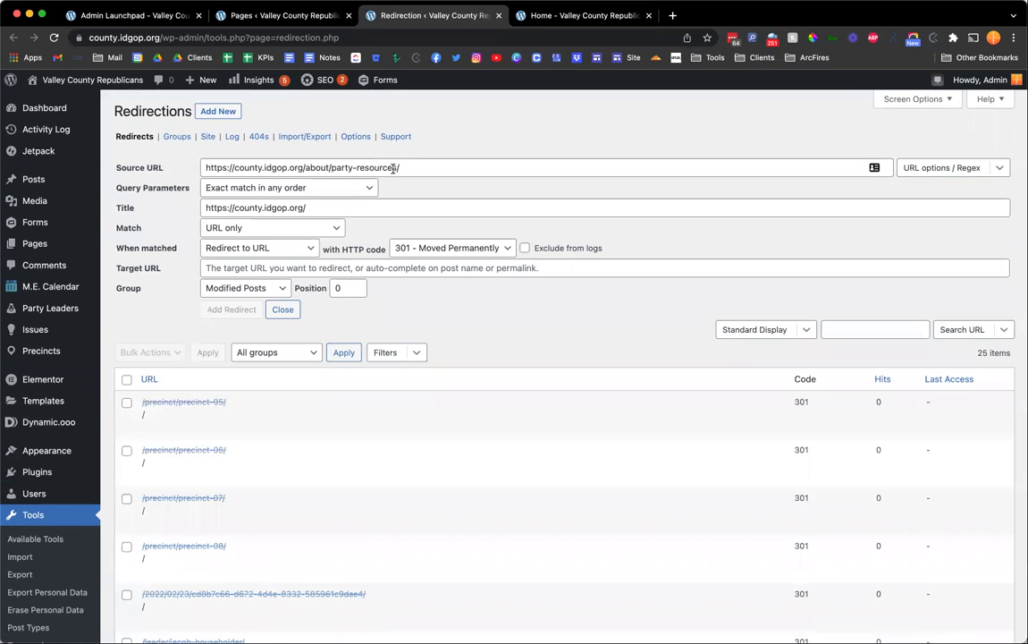
click(331, 209)
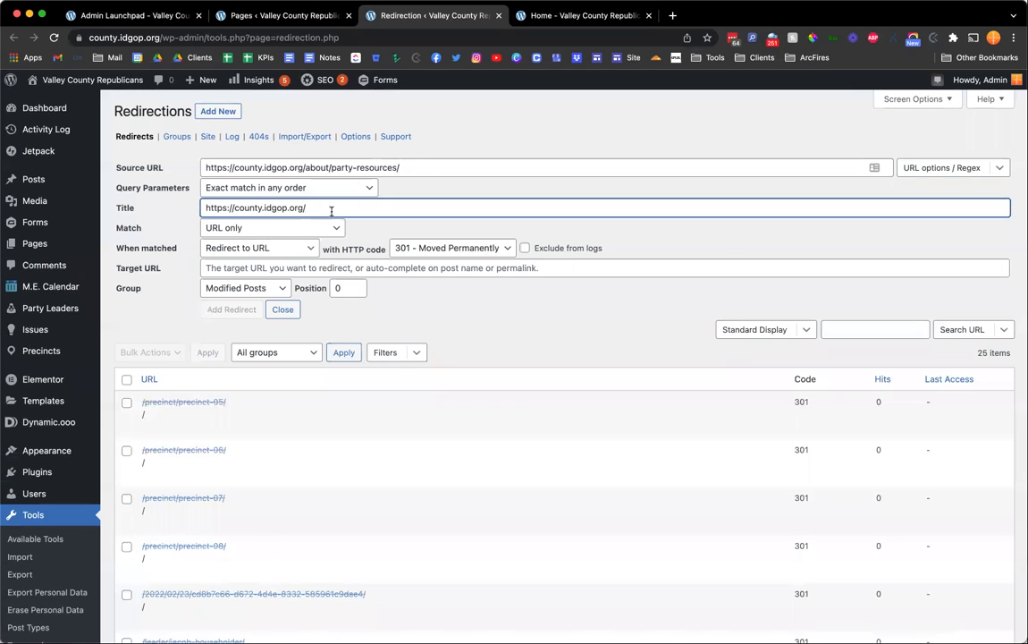
Set the new redirect's HTTP code to 307 - Temporary Redirect.
click(402, 247)
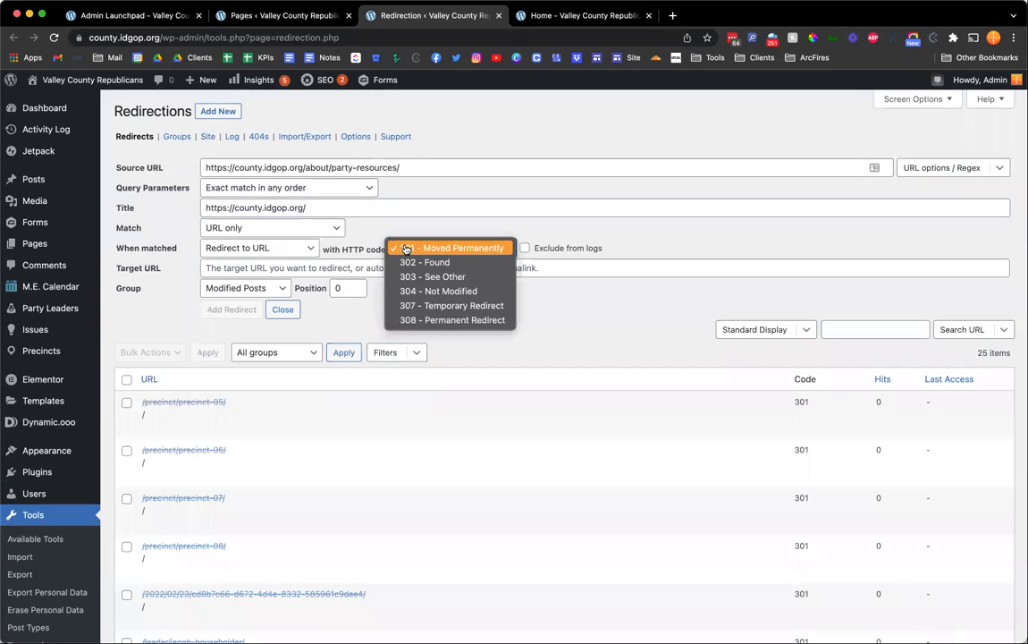
click(437, 310)
click(297, 167)
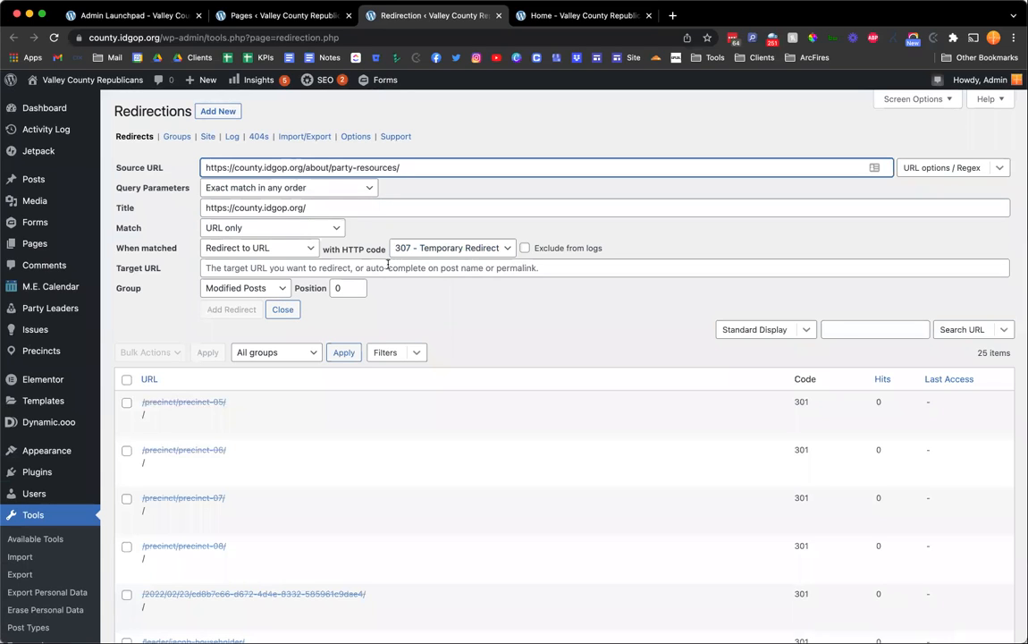
click(418, 208)
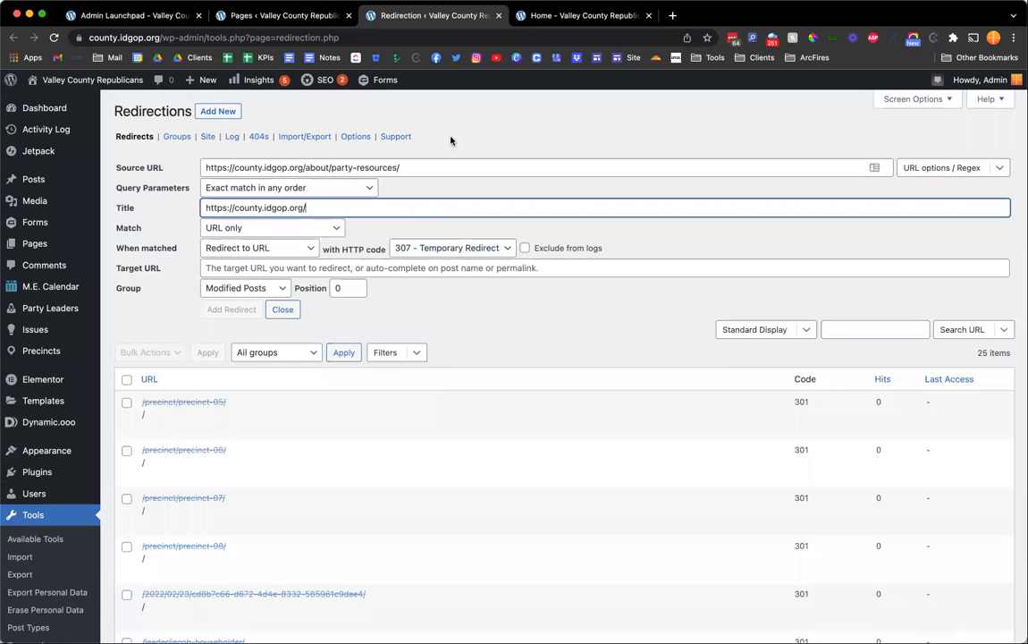
scroll(458, 134, down, 5)
scroll(460, 135, down, 10)
scroll(459, 135, up, 20)
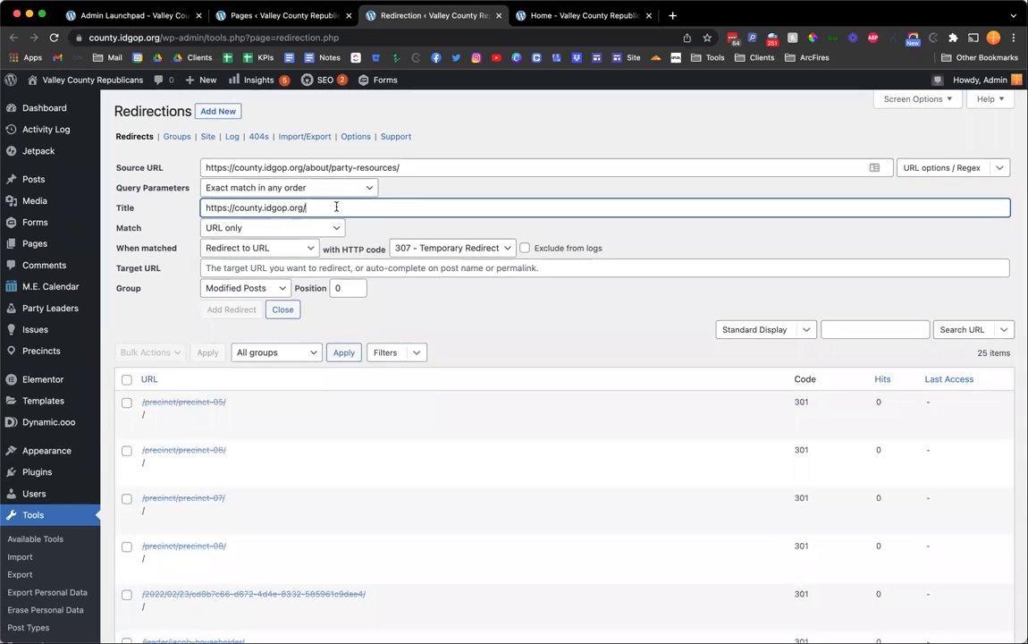
key(super+a)
key(super+c)
key(BackSpace)
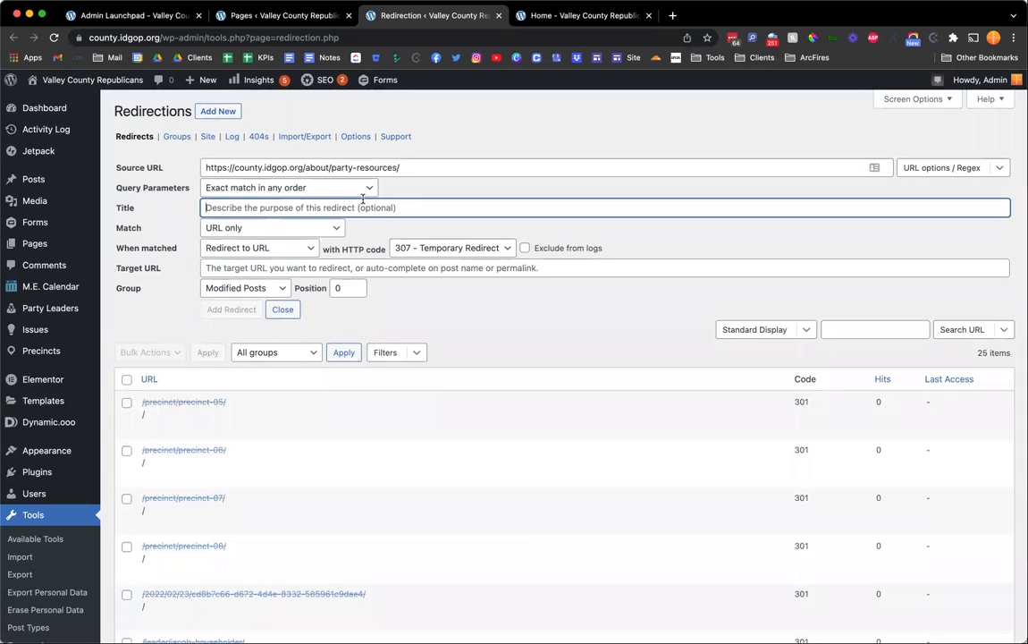
click(270, 268)
key(super+v)
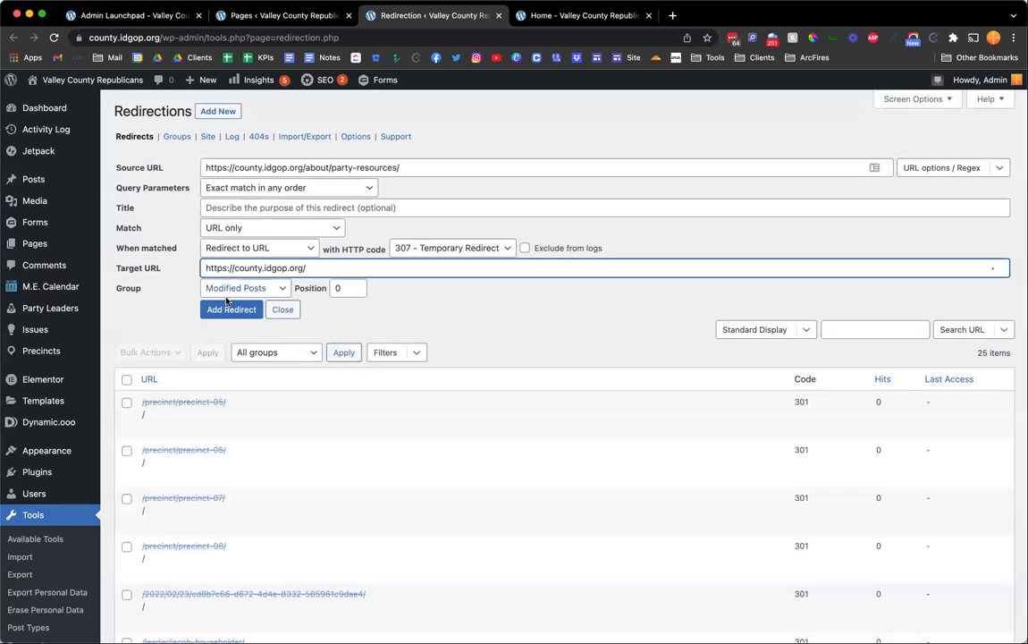
Close the new redirect form without adding the redirect.
click(234, 310)
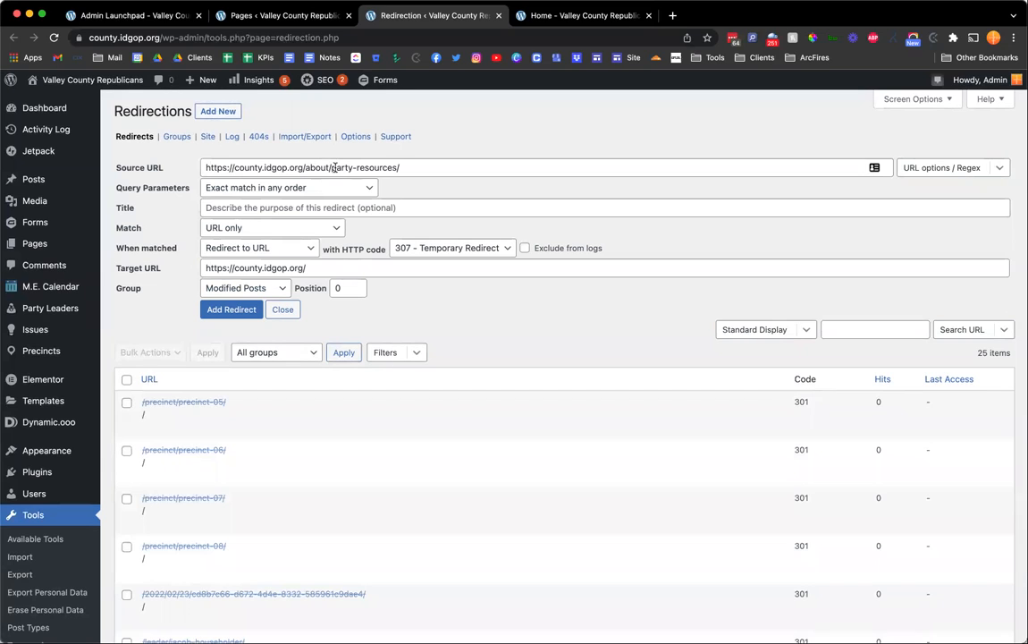
double_click(333, 168)
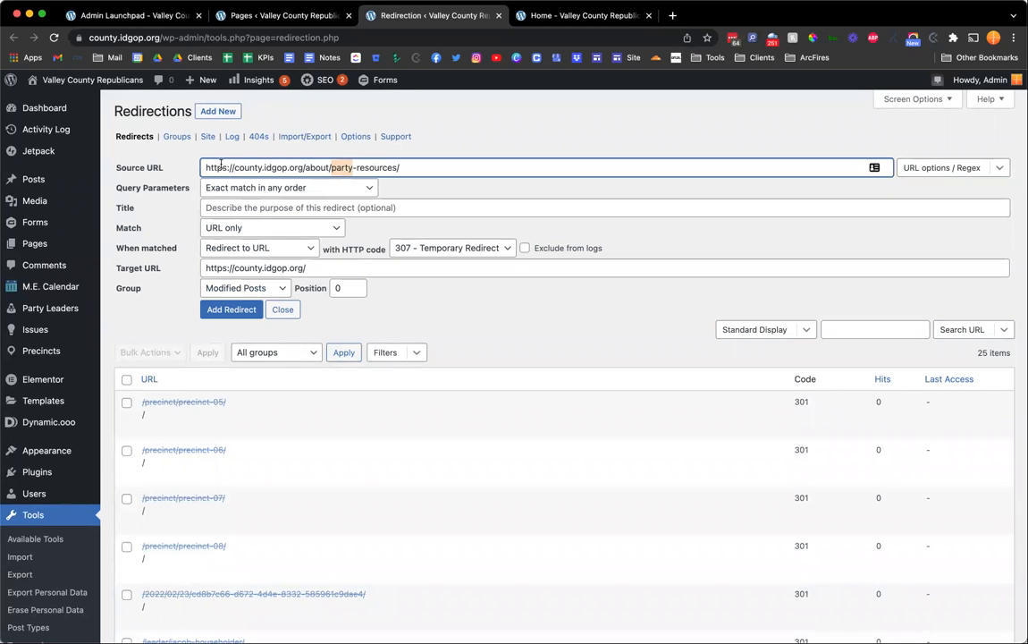
triple_click(140, 165)
triple_click(136, 262)
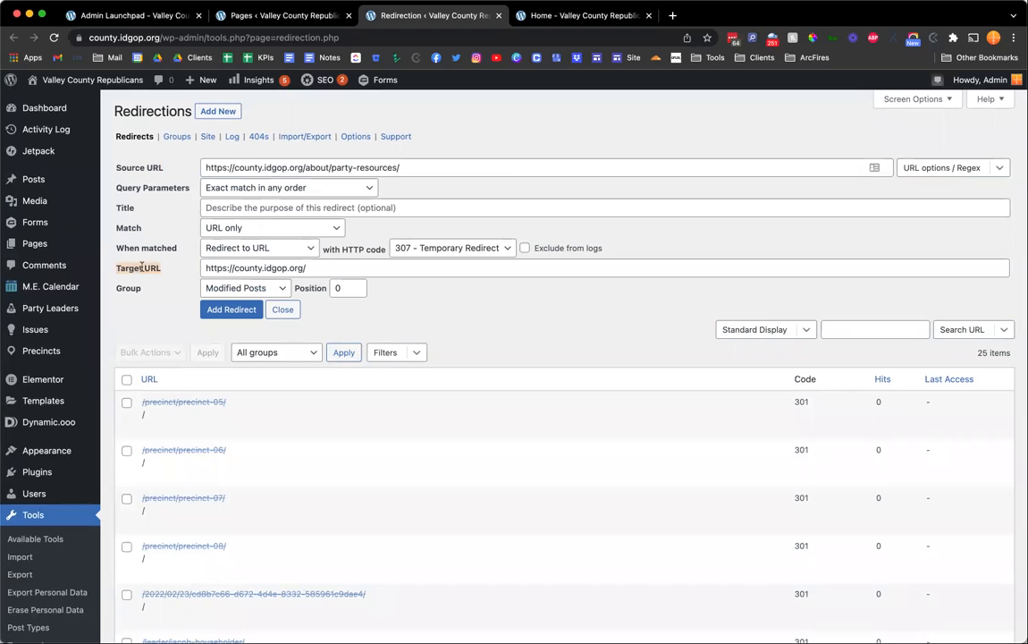
click(428, 247)
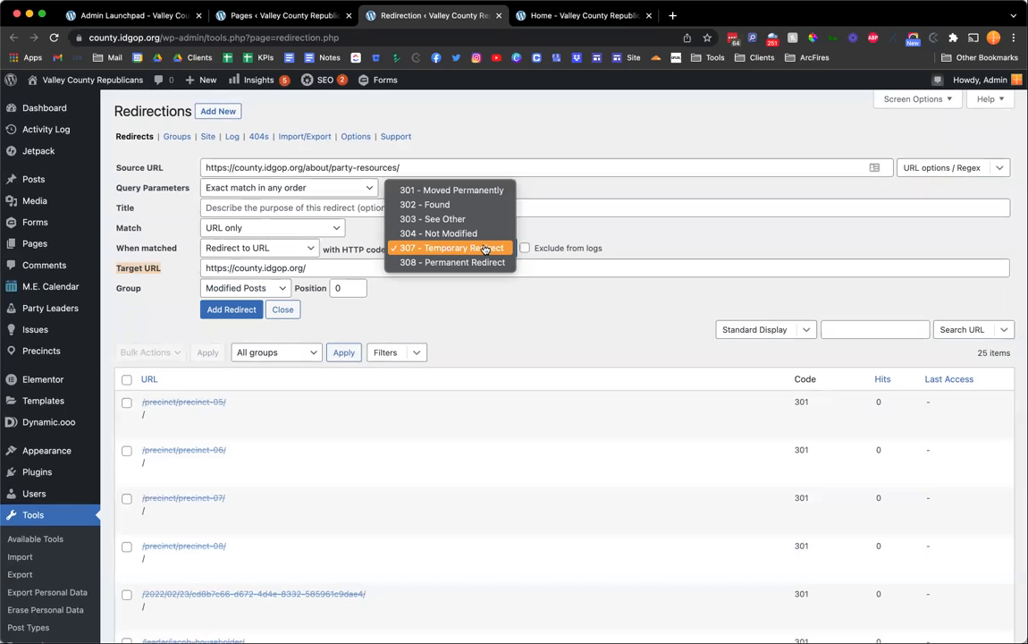
click(529, 192)
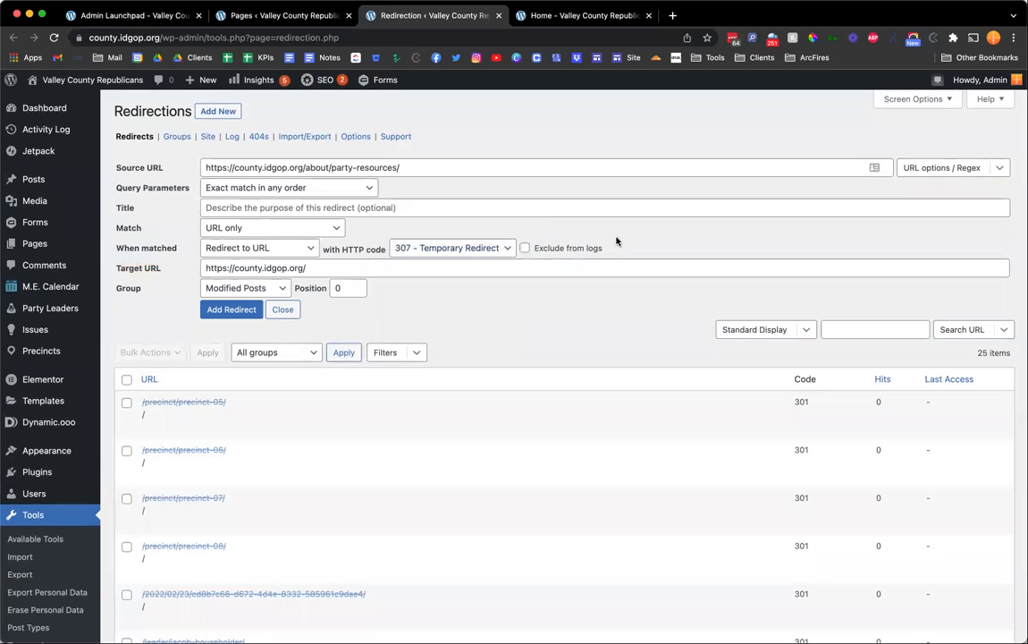
click(435, 252)
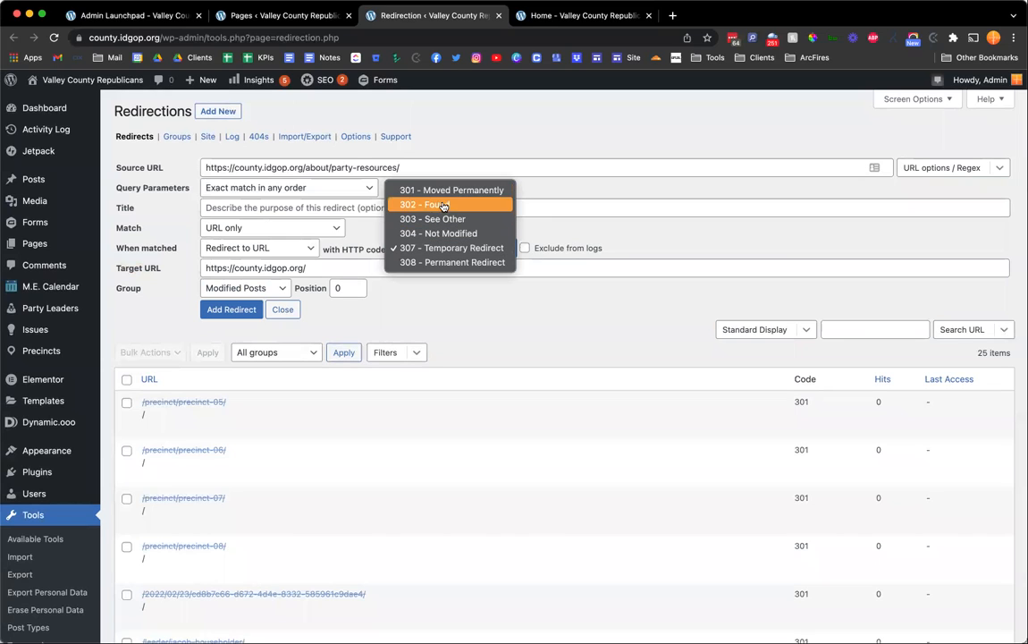
click(431, 141)
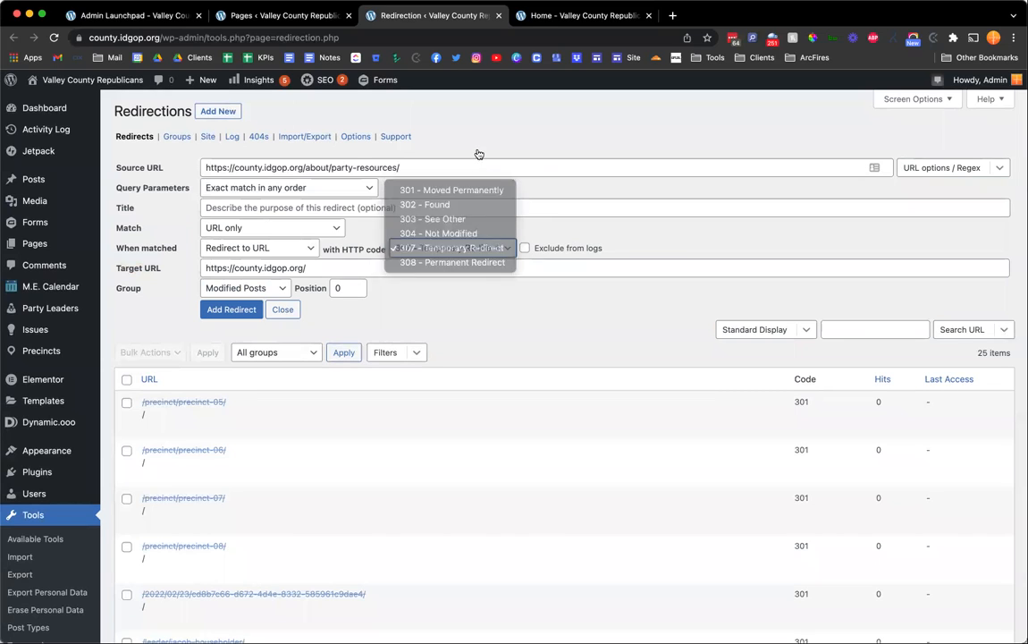
click(283, 309)
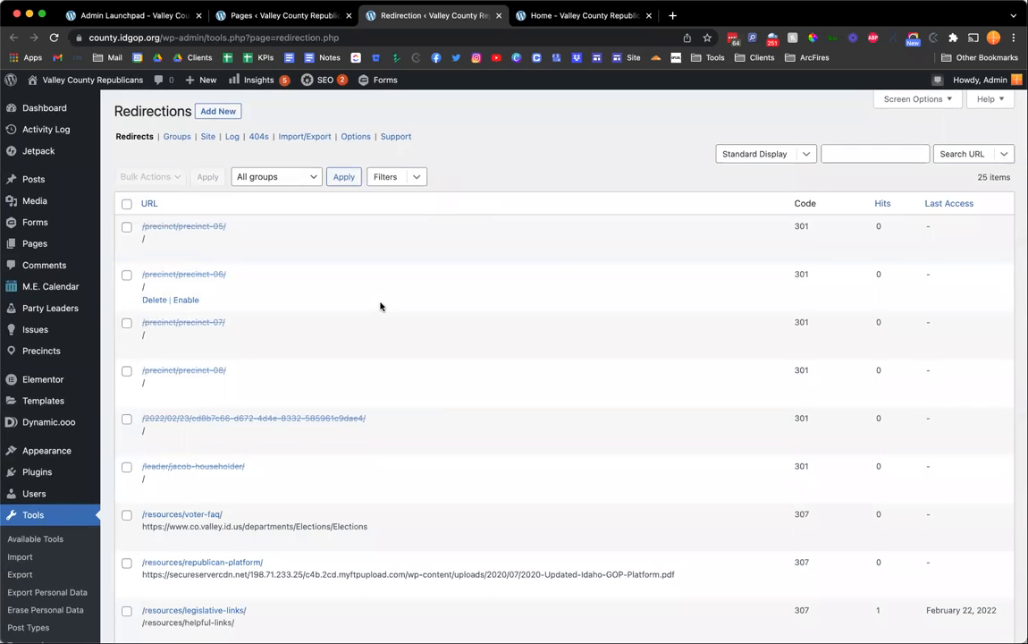
Find the Voter FAQ page in the pages list and open its view link to test its redirect.
scroll(381, 305, down, 5)
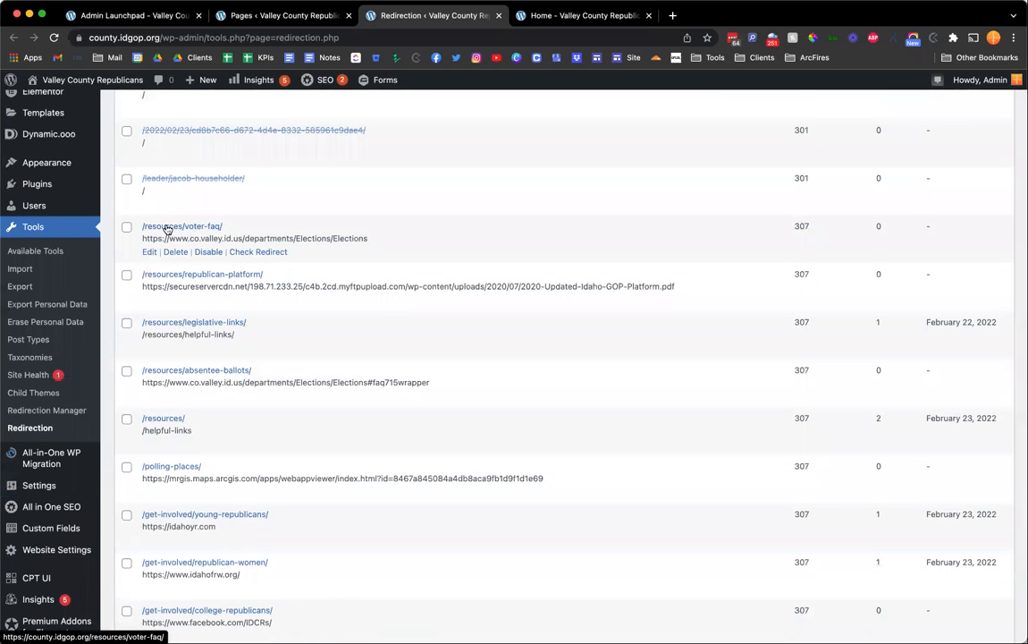
key(ctrl+shift+Tab)
key(super+f)
text(vo)
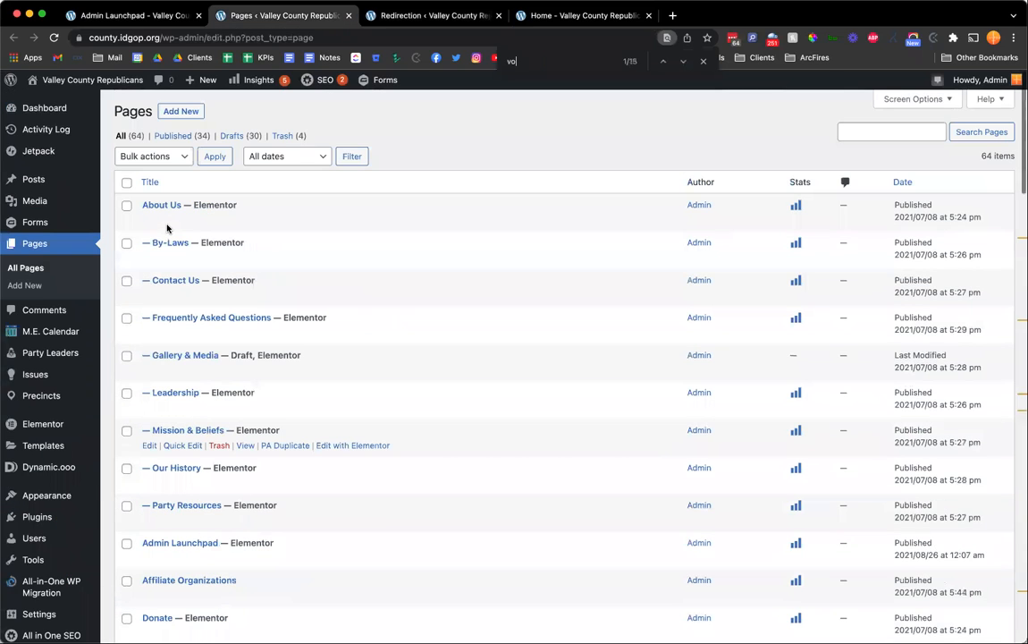
text(ter faq)
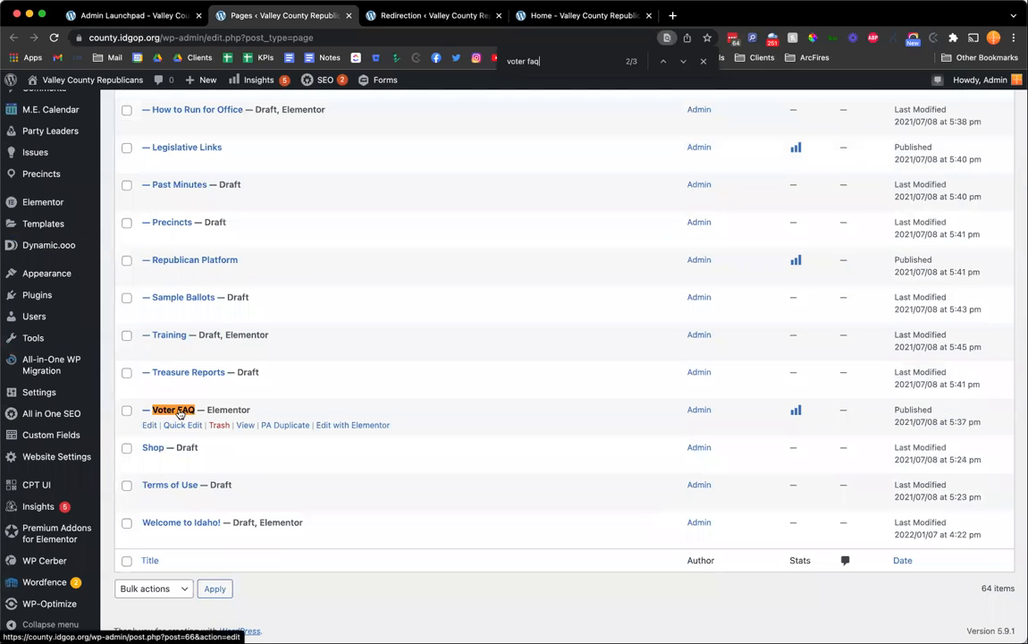
click(246, 427)
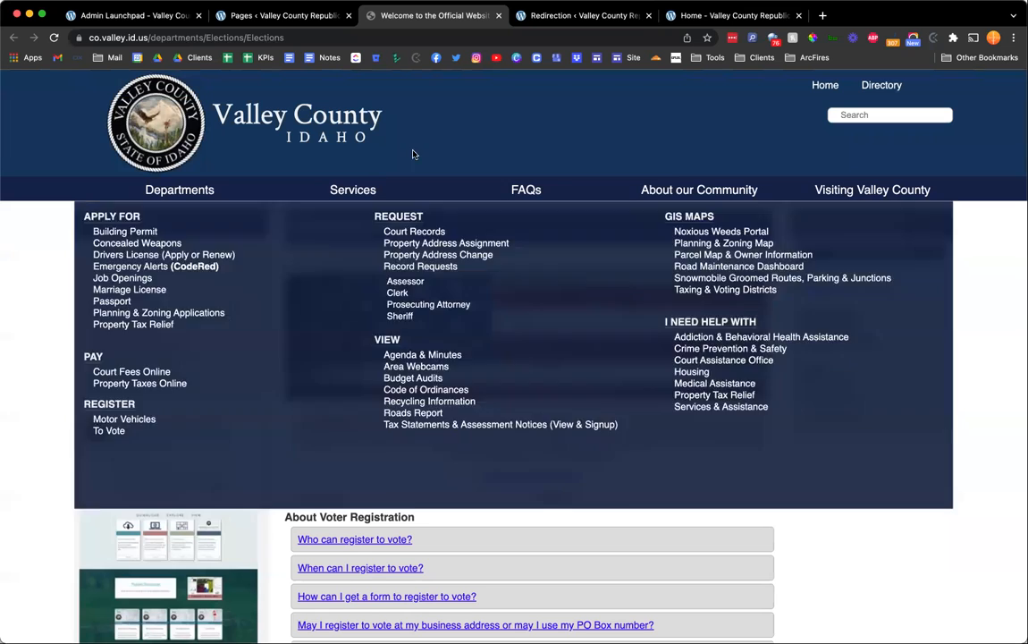
Disable the /resources/voter-faq/ redirect in the redirections list.
key(ctrl+shift+Tab)
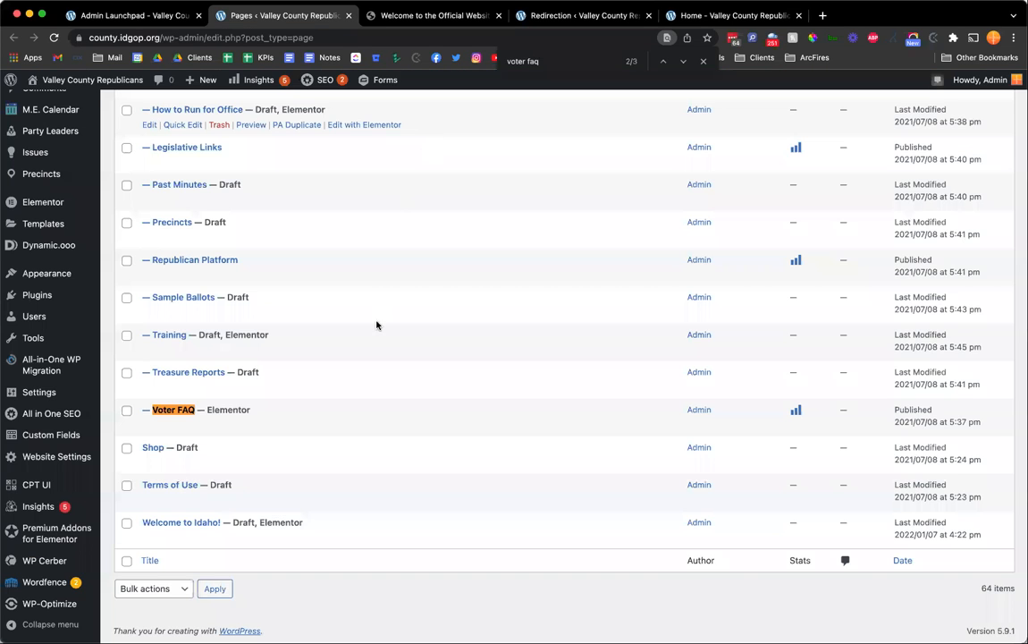
key(ctrl+Tab)
key(ctrl+Tab)
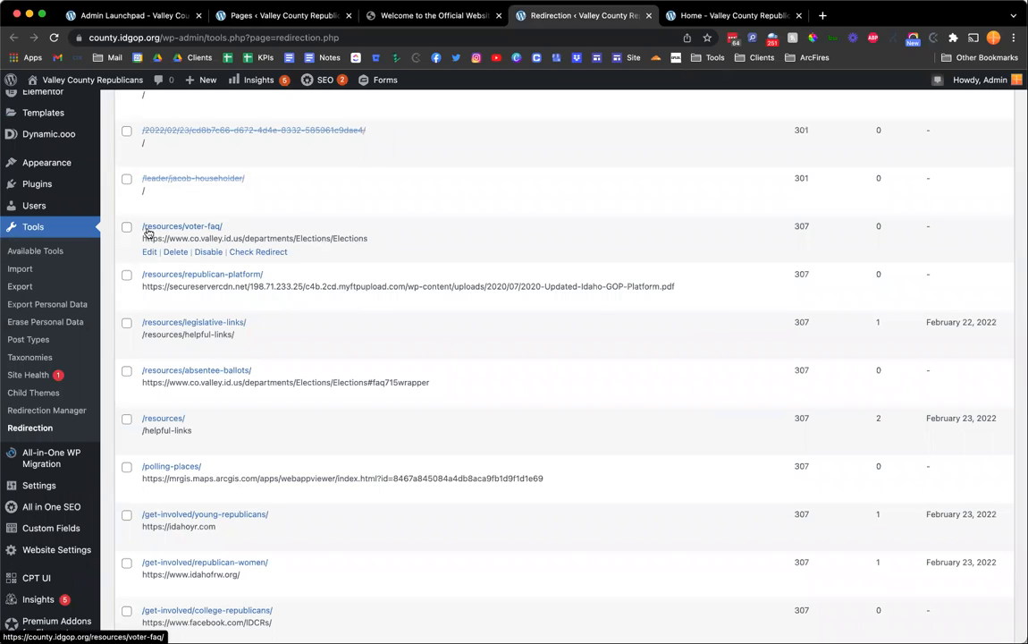
click(207, 253)
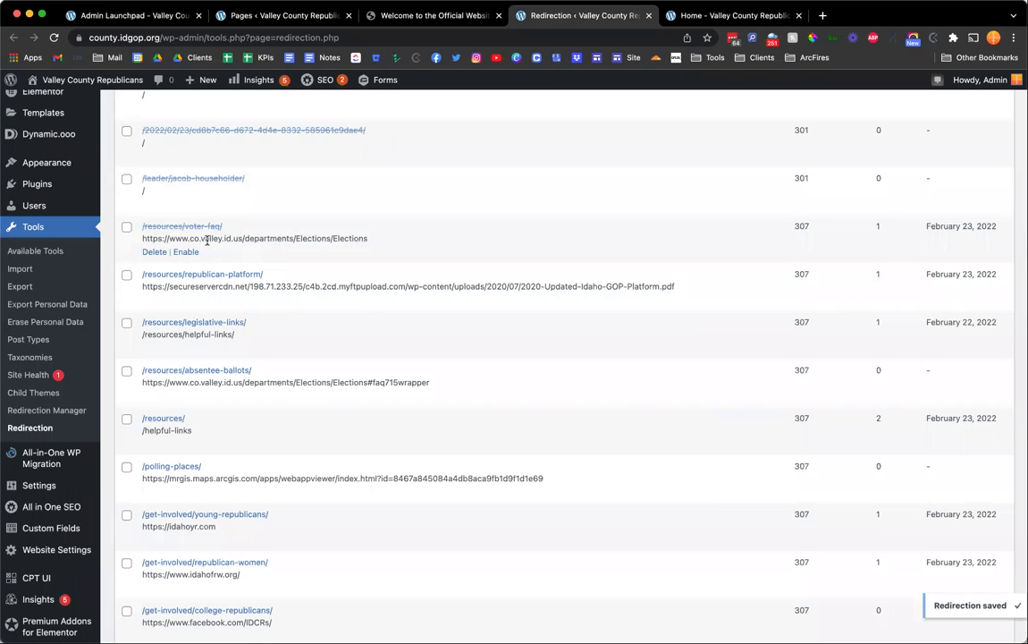
Search the redirections list for entries containing "vote".
key(super+2)
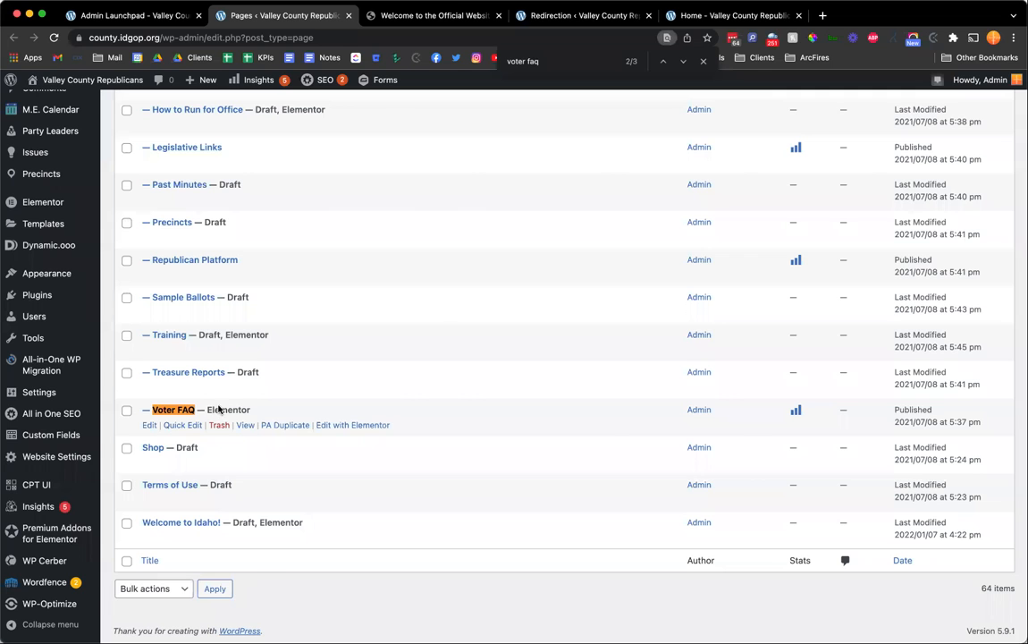
key(ctrl+Tab)
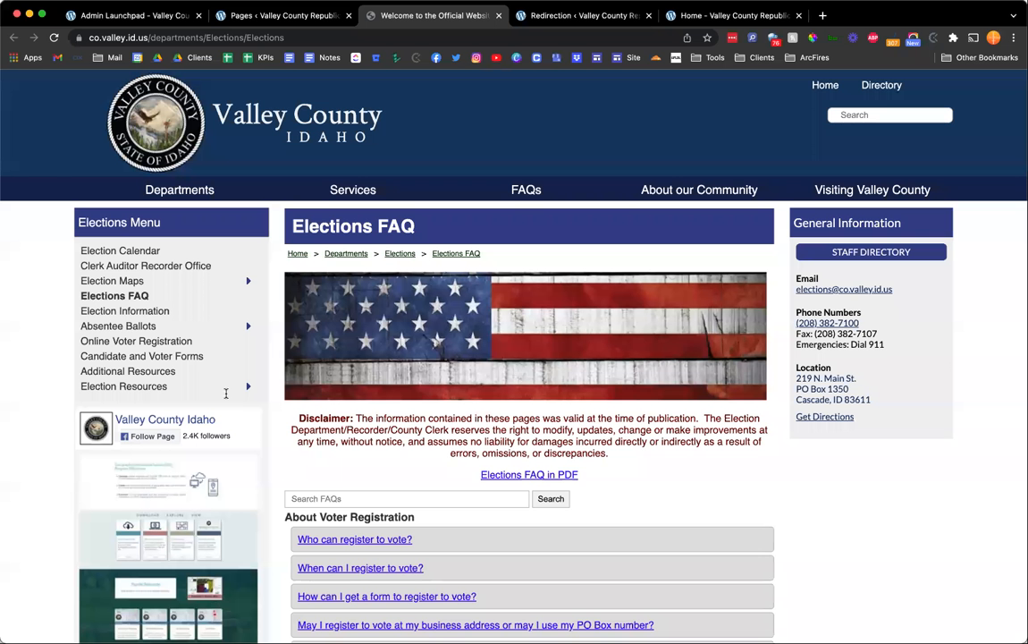
key(ctrl+Tab)
key(super+f)
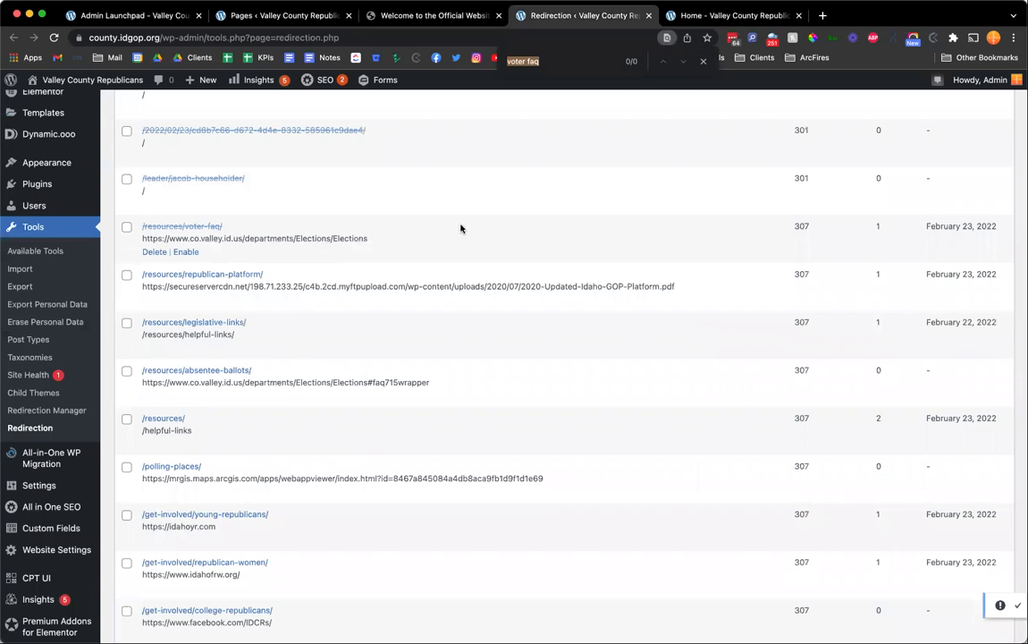
text(vote)
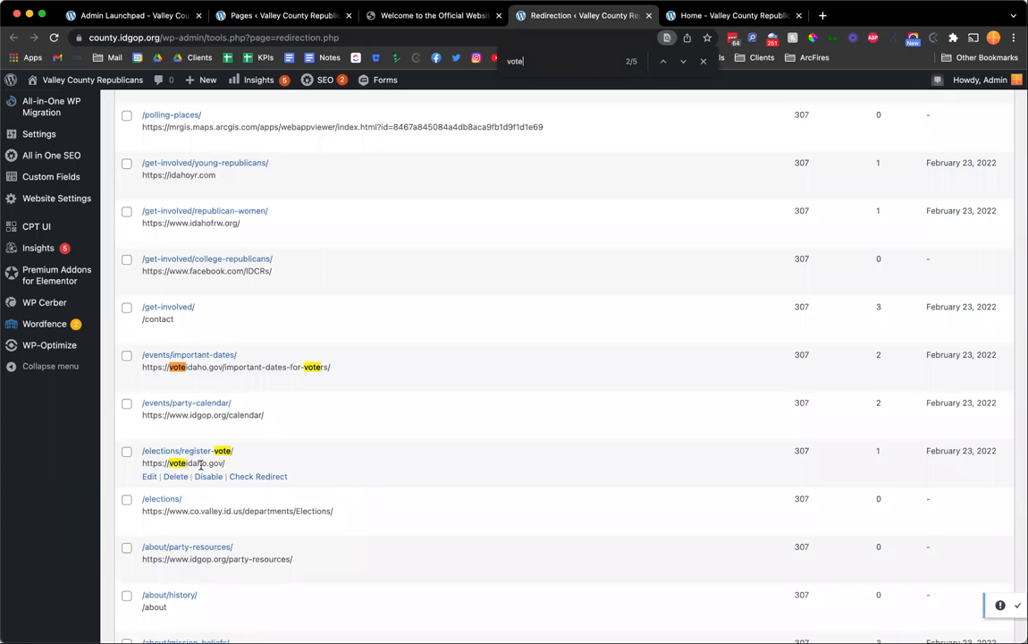
Review the pages list, the redirections list and the Voter FAQ destination page.
key(ctrl+shift+Tab)
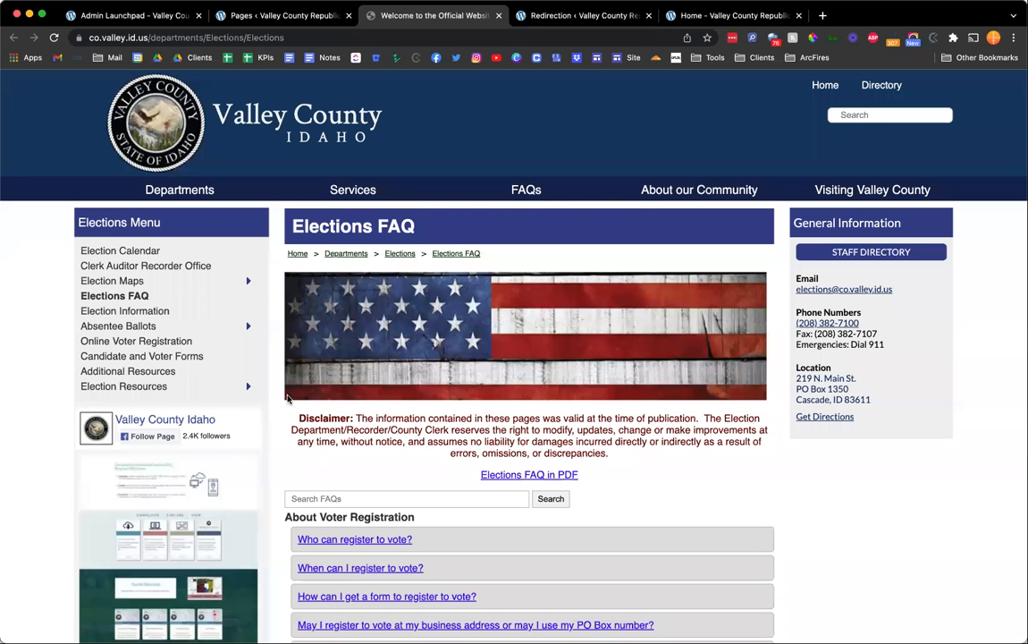
key(ctrl+shift+Tab)
scroll(321, 473, up, 5)
scroll(319, 476, up, 15)
scroll(334, 196, up, 5)
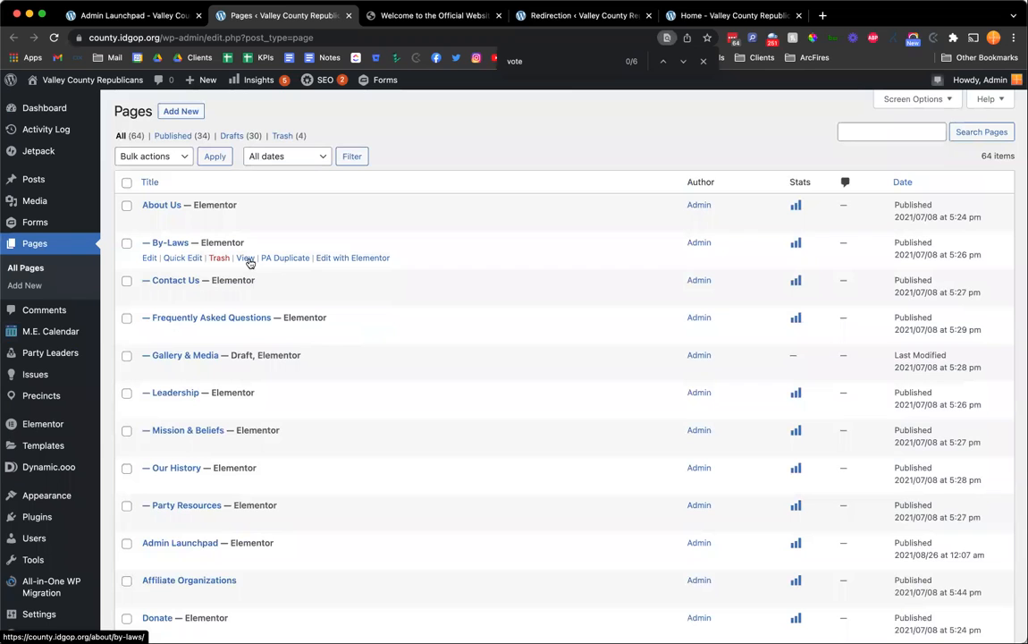
key(ctrl+Tab)
key(ctrl+Tab)
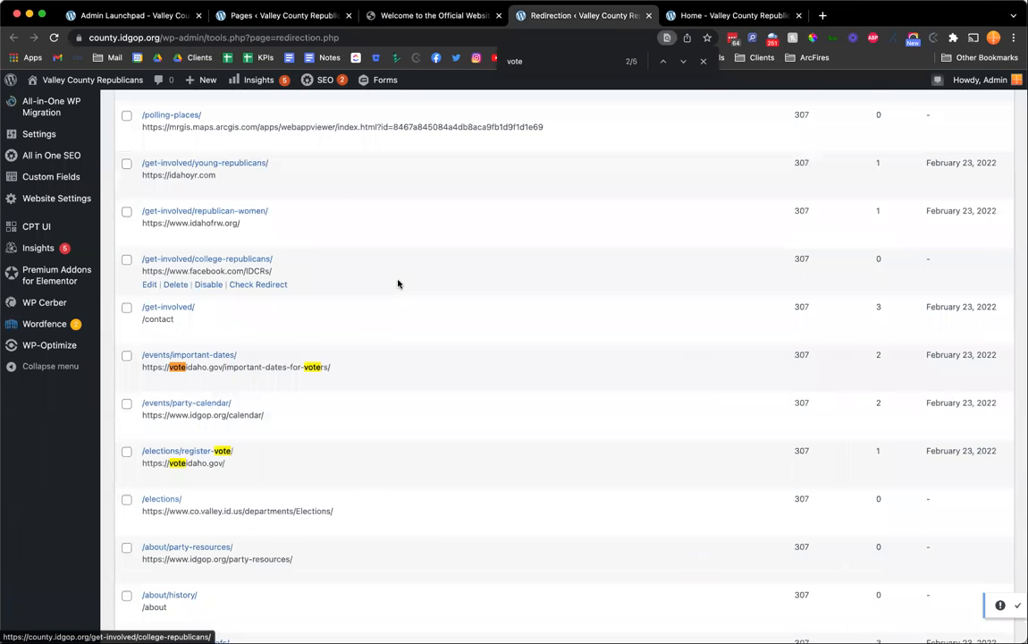
scroll(399, 283, down, 5)
scroll(398, 284, up, 15)
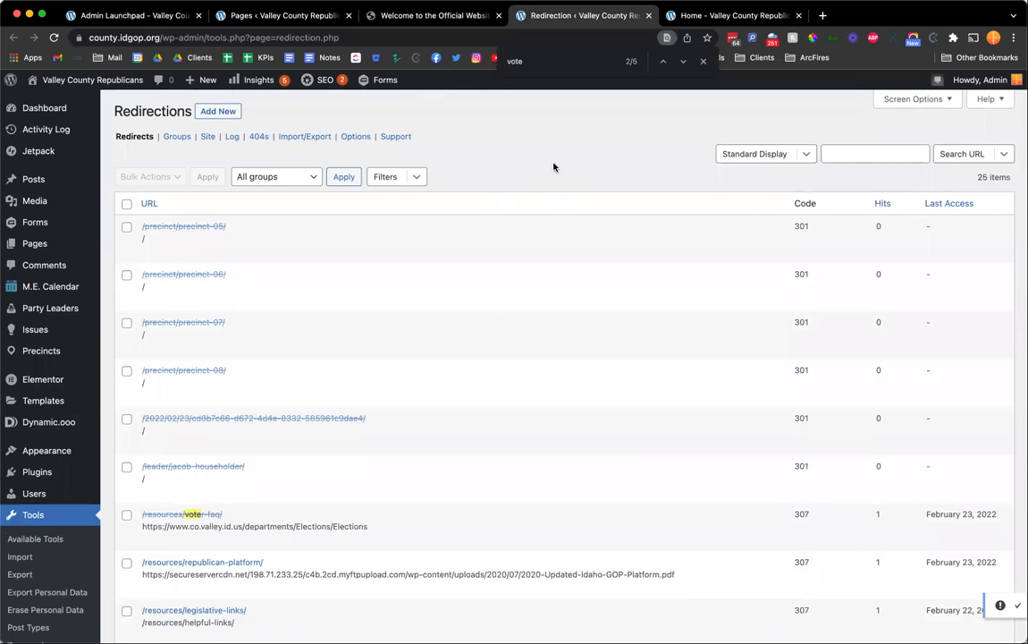
key(ctrl+shift+Tab)
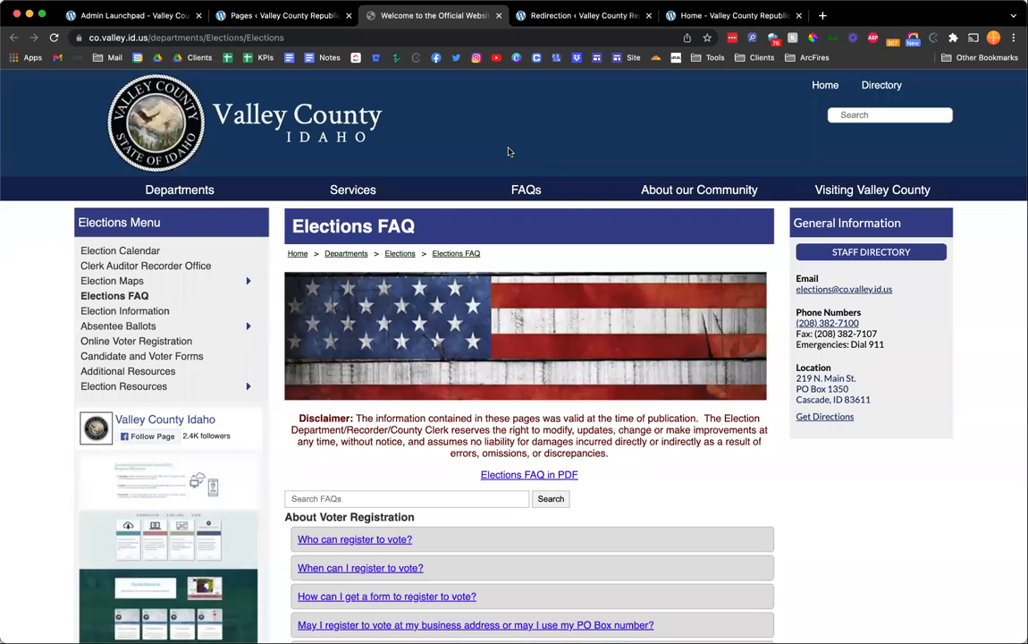
key(ctrl+shift+Tab)
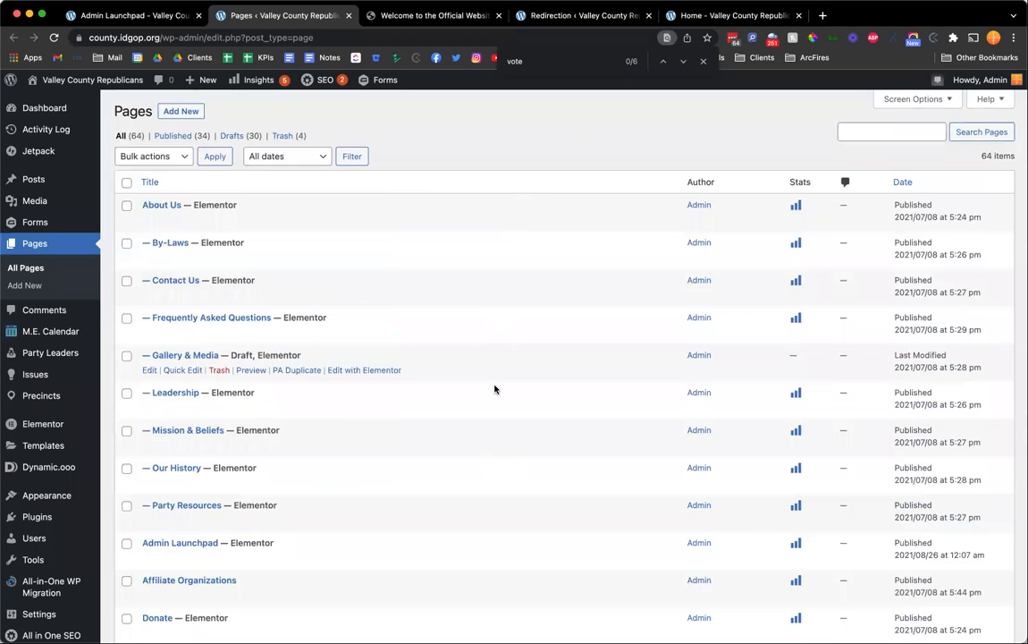
click(894, 100)
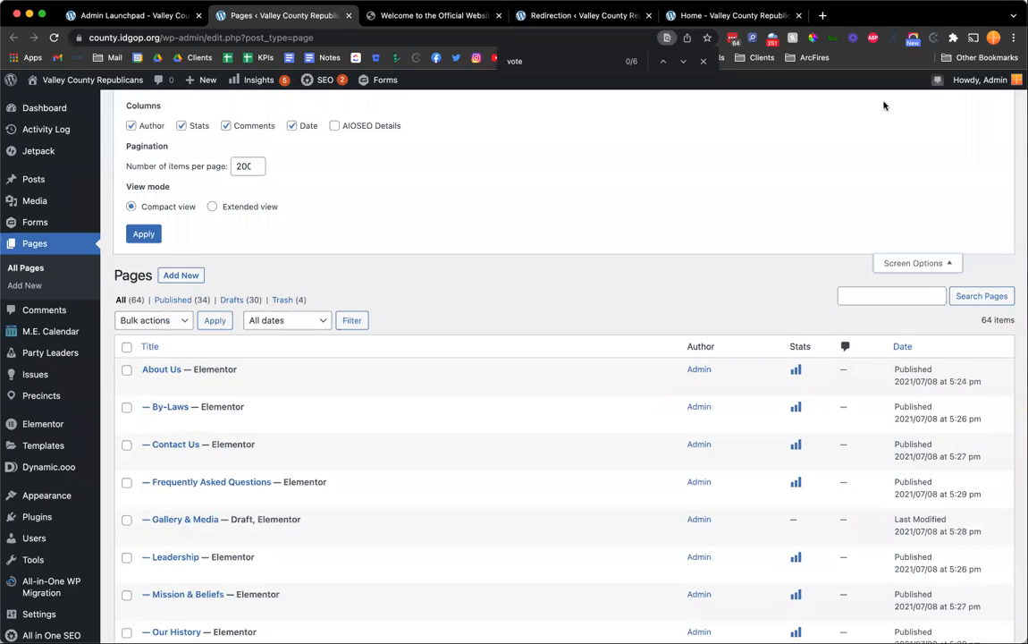
click(921, 263)
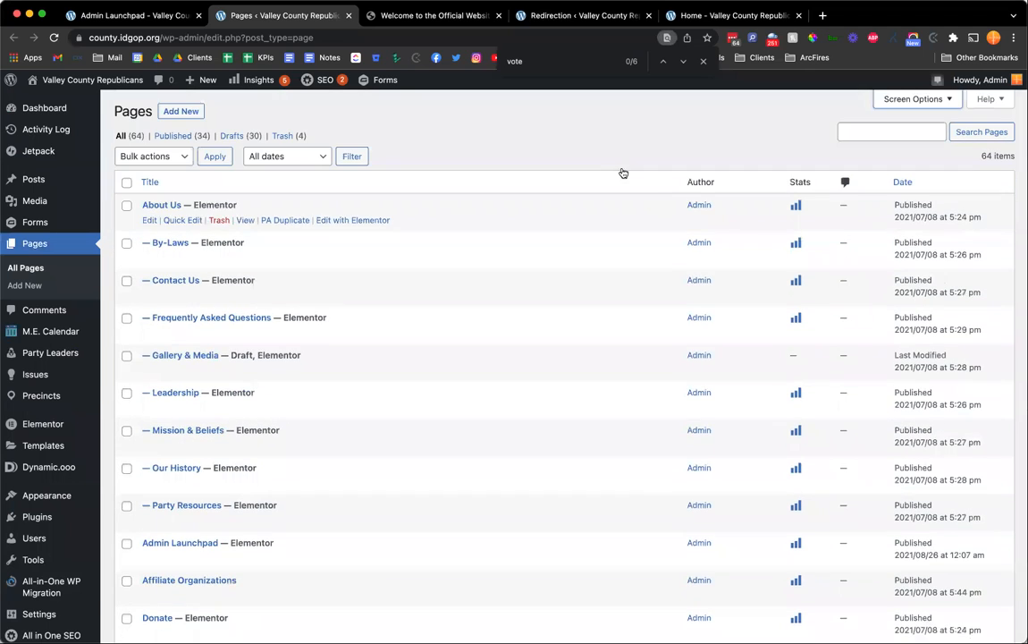
click(703, 63)
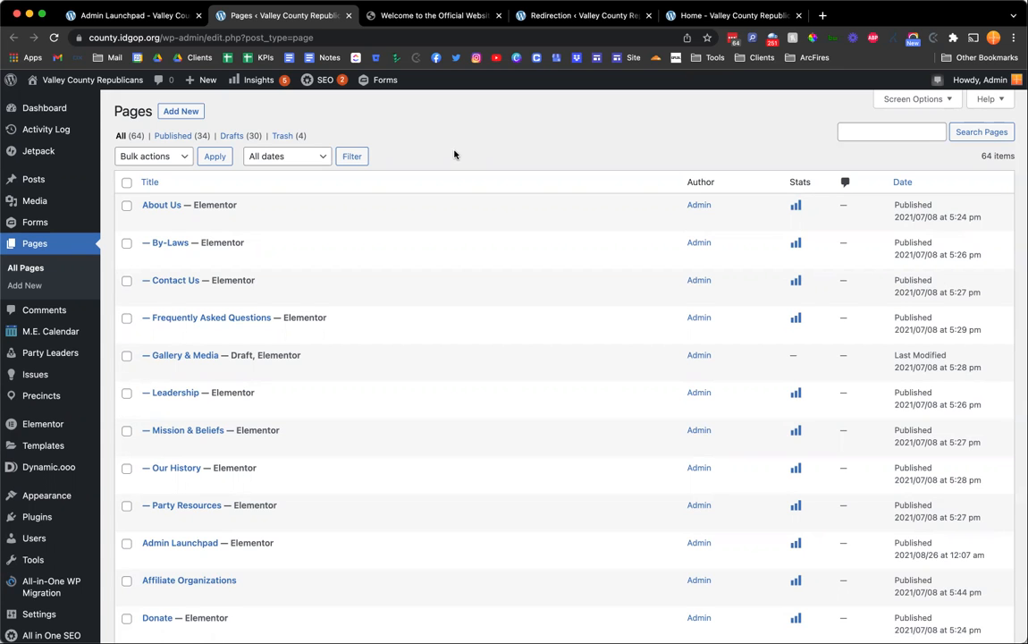
Enable the struck-through /about/by-laws/ redirect and disable it again.
key(ctrl+Tab)
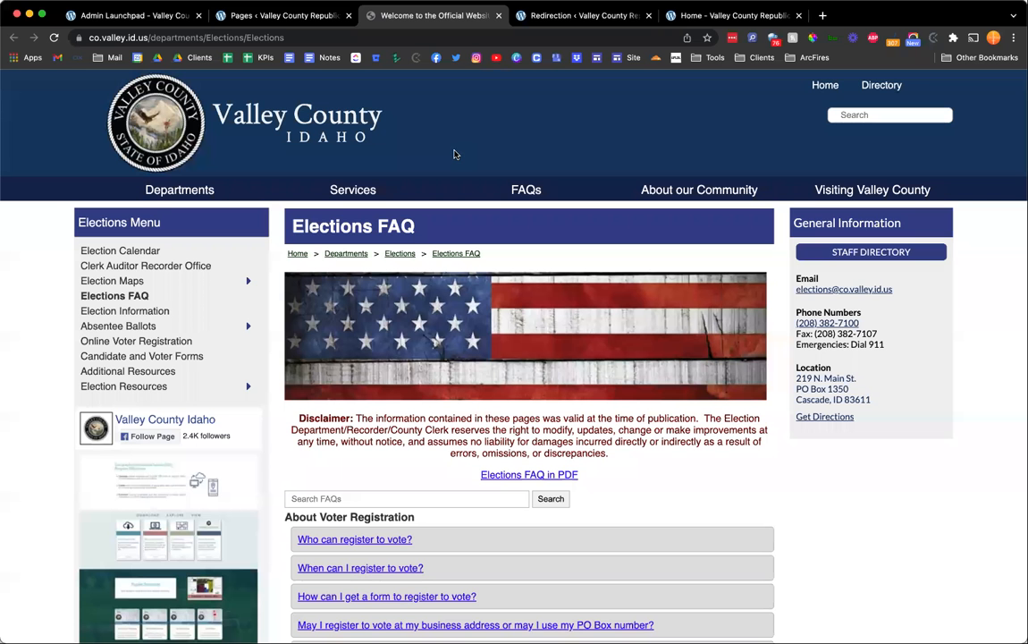
key(ctrl+Tab)
scroll(441, 367, down, 4)
scroll(440, 367, down, 10)
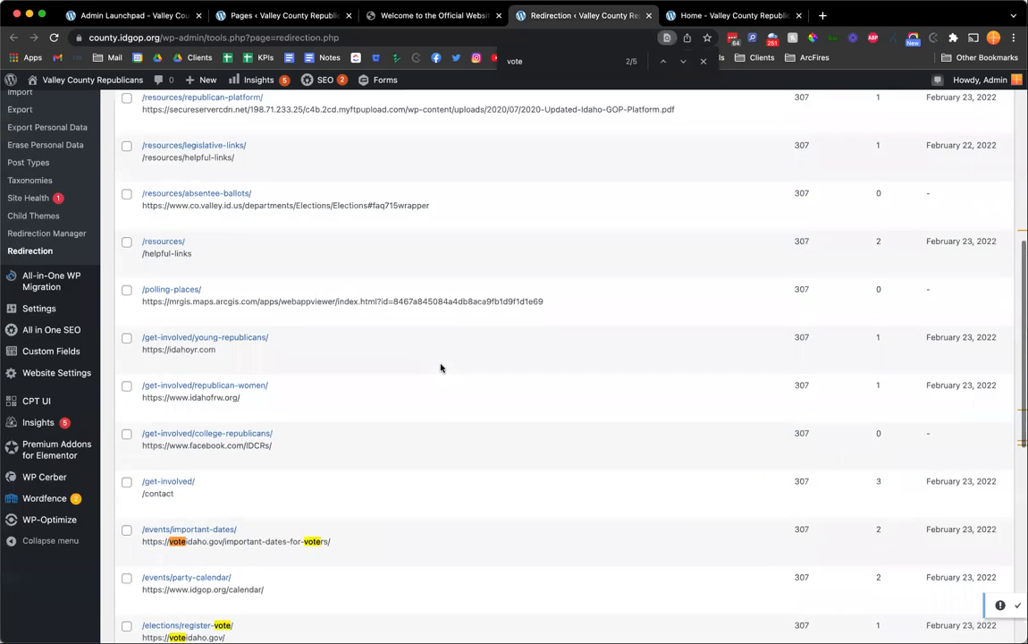
mouse_move(211, 454)
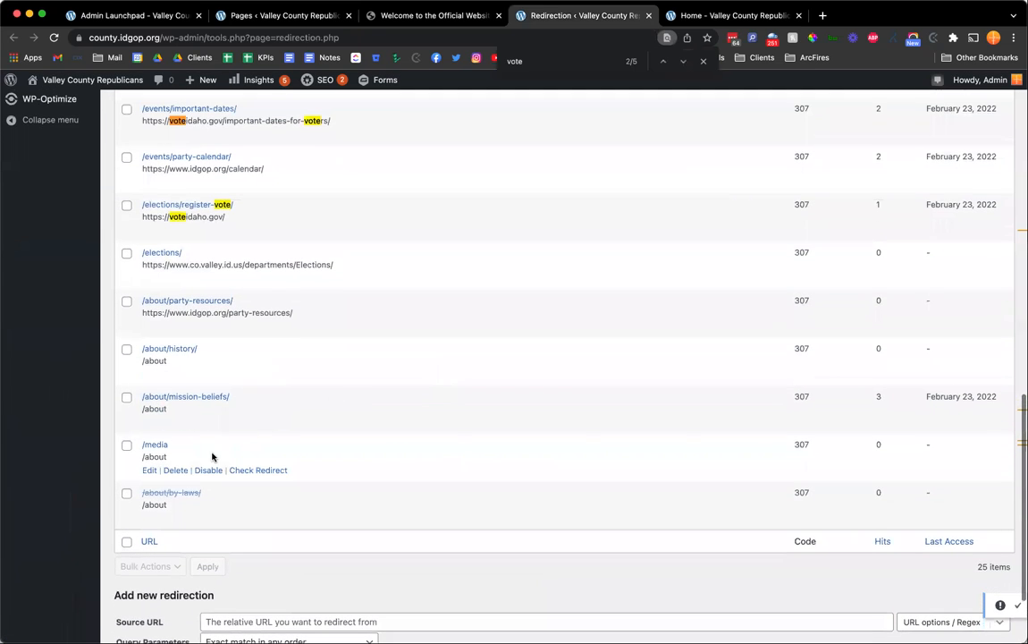
mouse_move(150, 498)
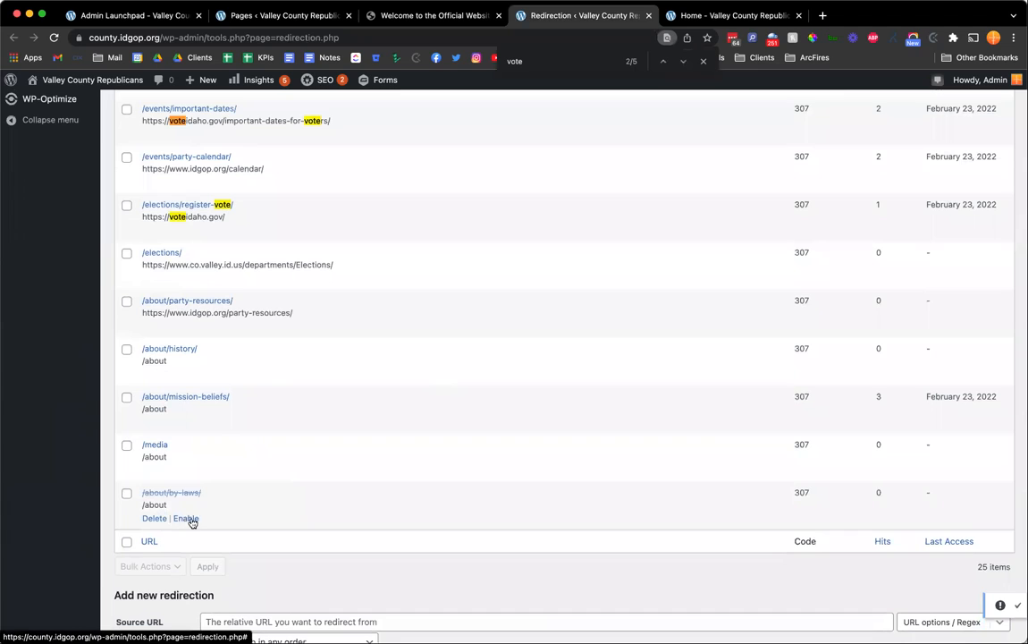
click(185, 518)
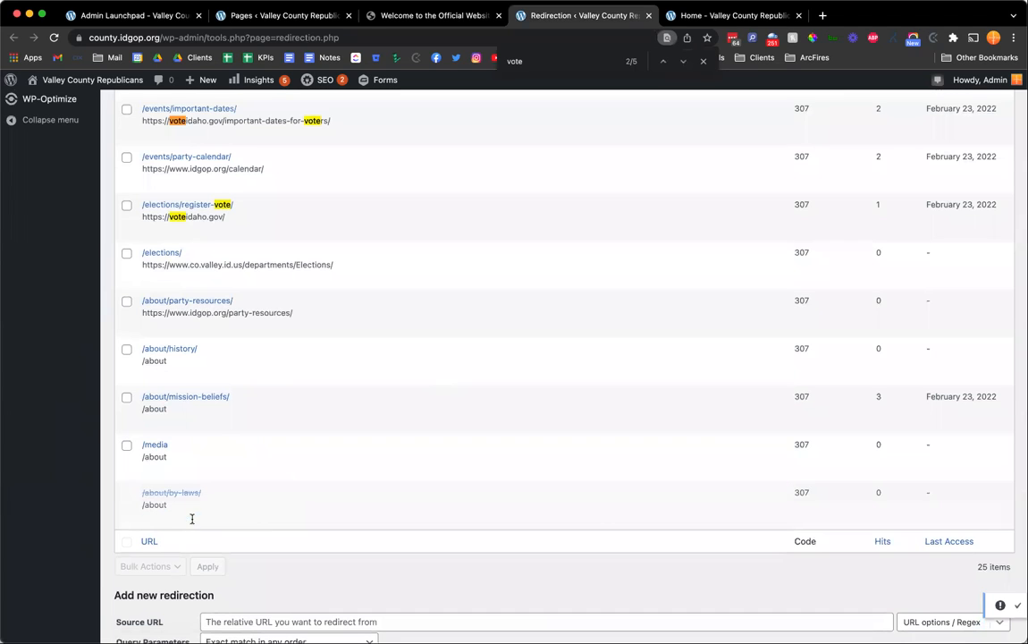
click(207, 518)
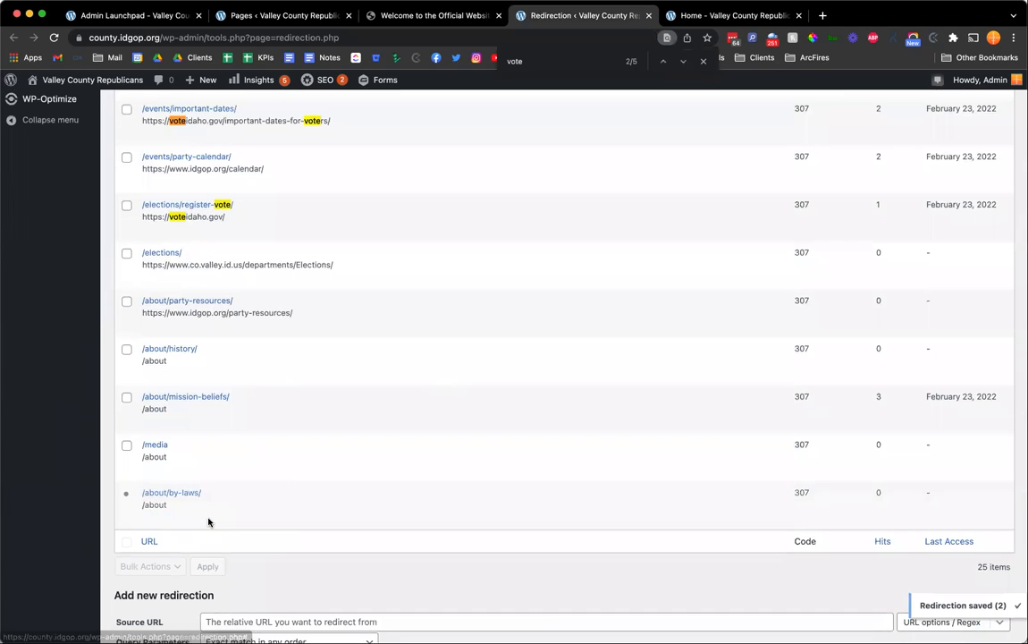
Review the redirections list and the Pages section of the admin launchpad.
scroll(208, 520, up, 1)
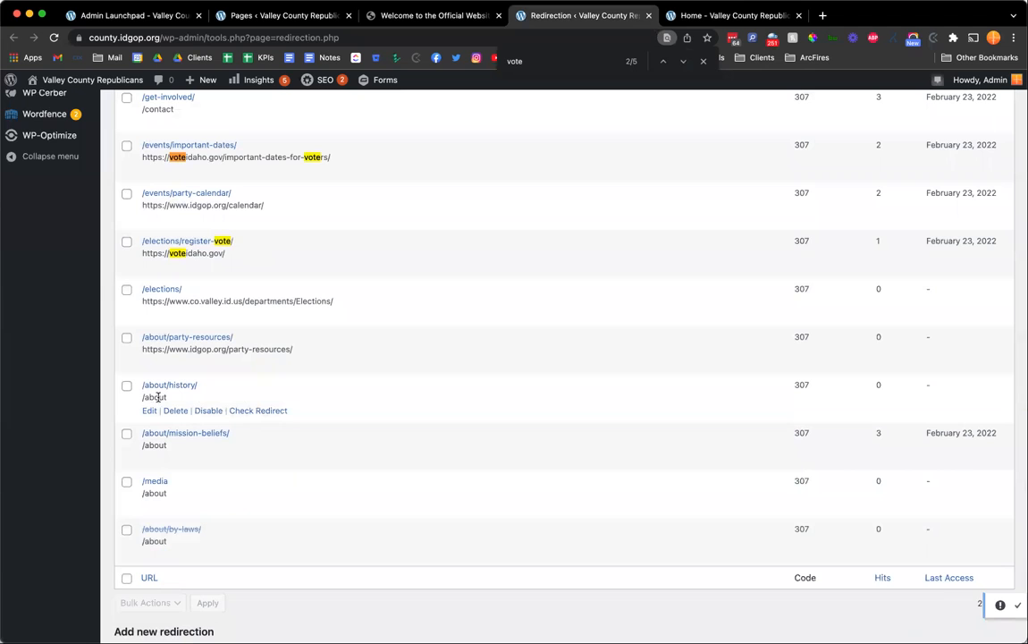
scroll(173, 397, up, 3)
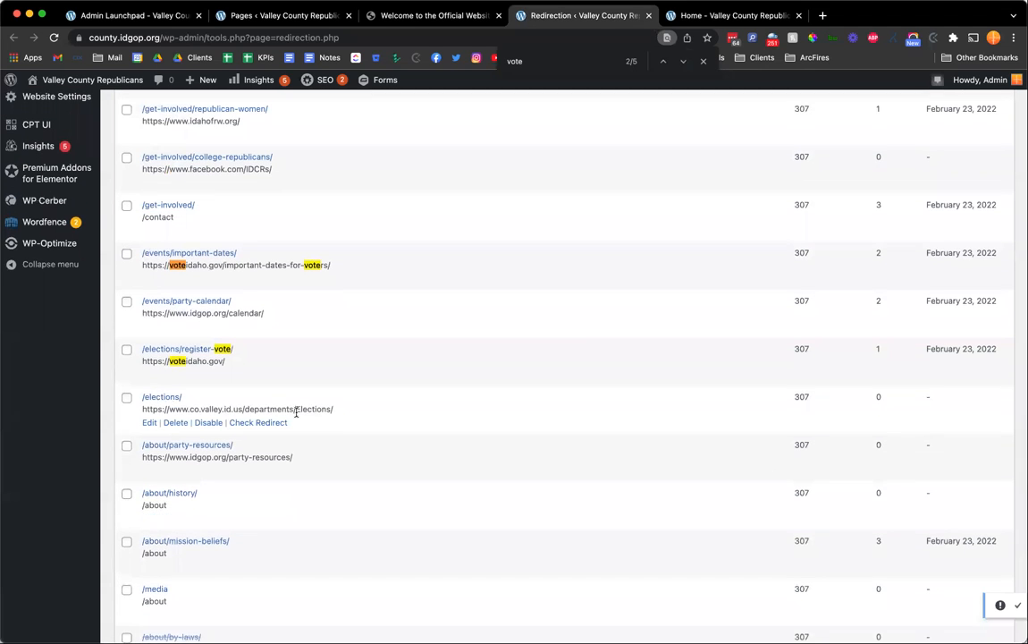
scroll(203, 401, up, 1)
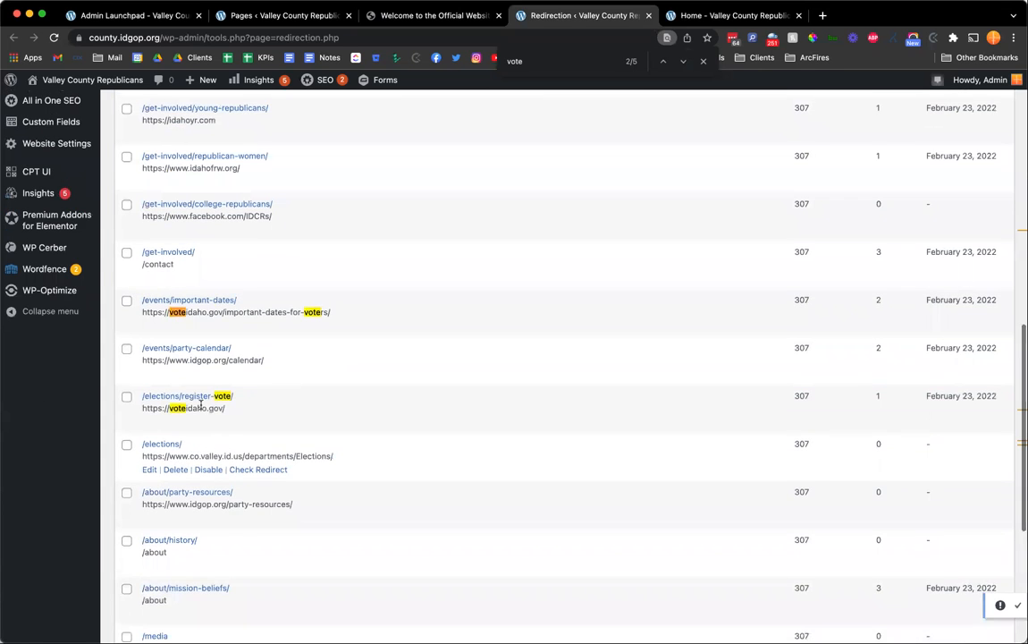
scroll(261, 279, up, 15)
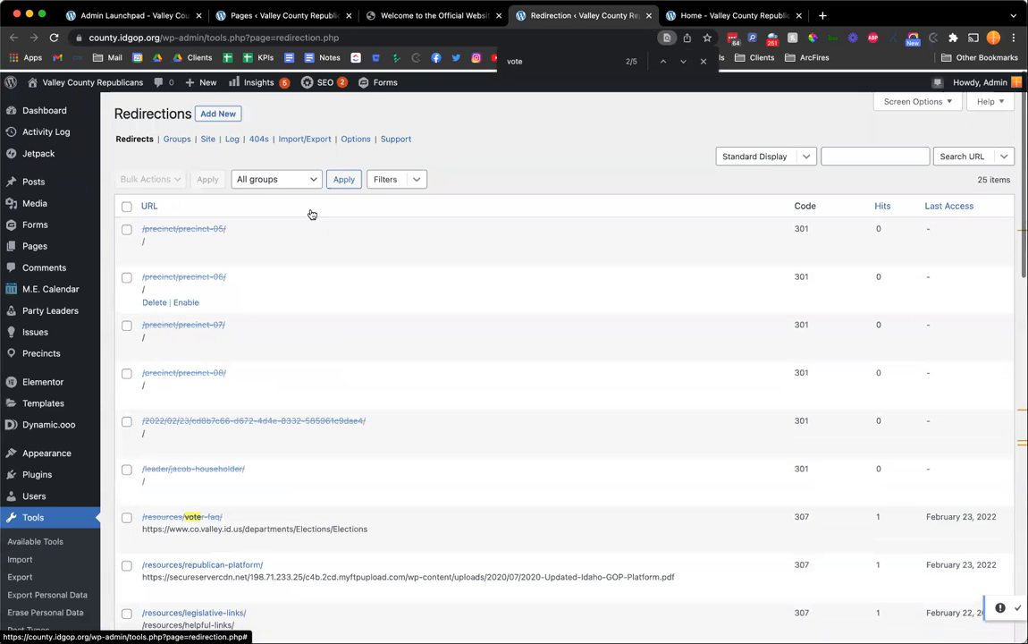
click(284, 16)
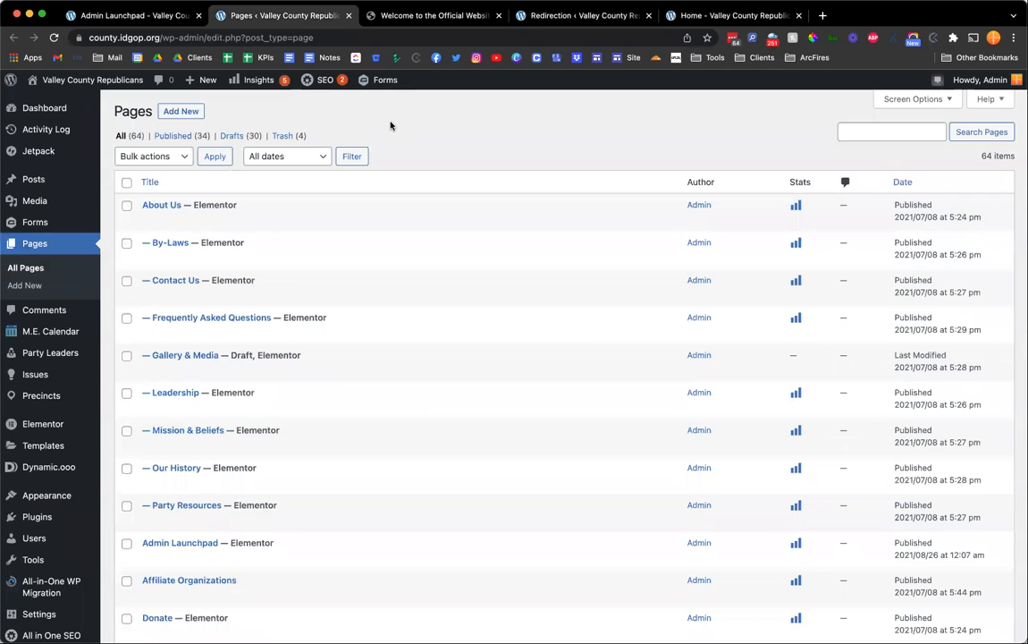
key(ctrl+shift+Tab)
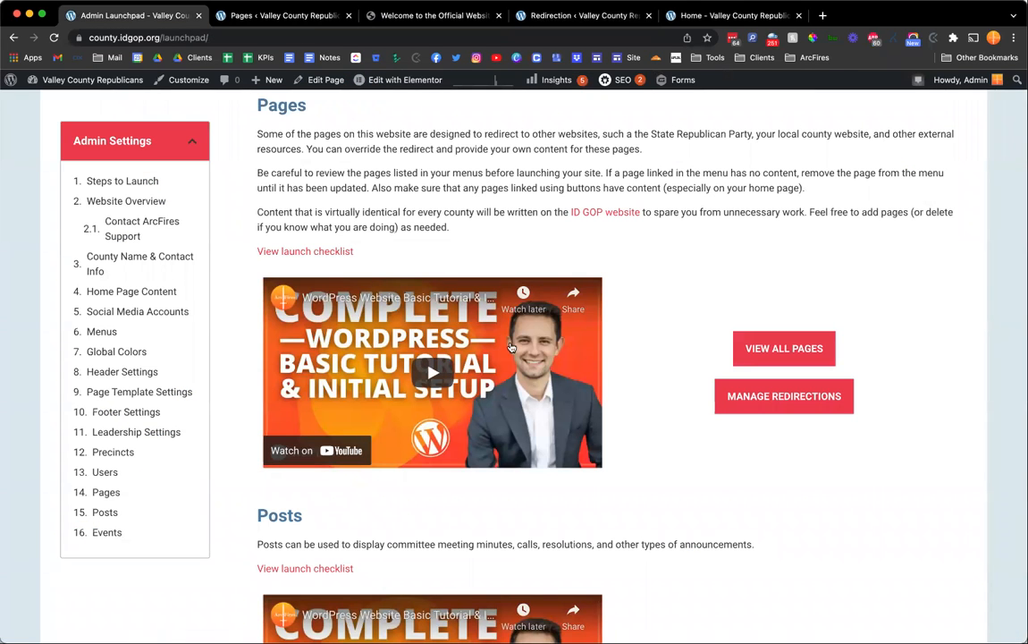
key(ctrl+Tab)
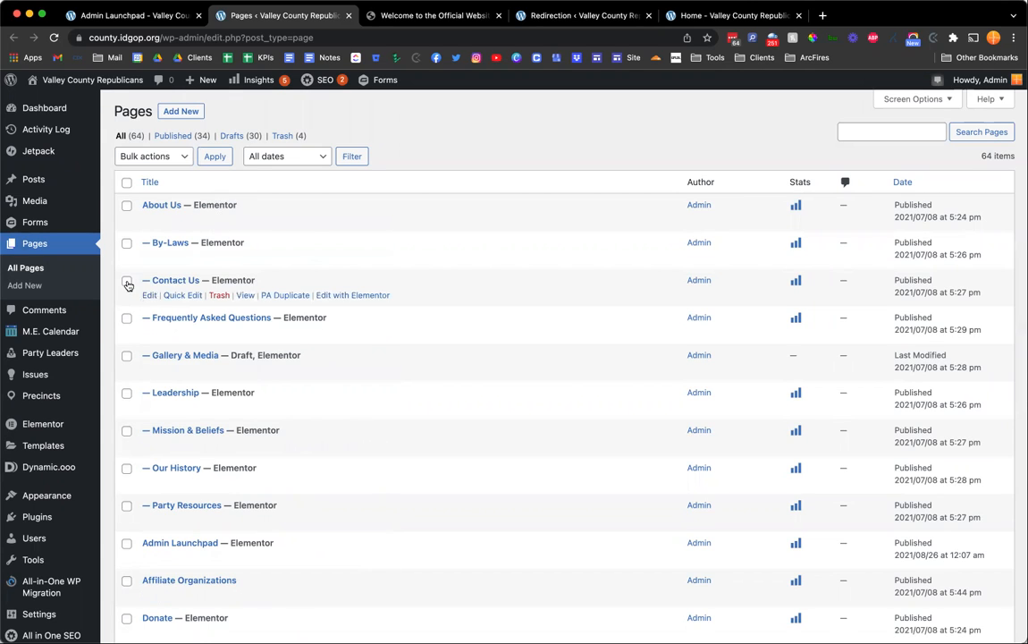
click(183, 295)
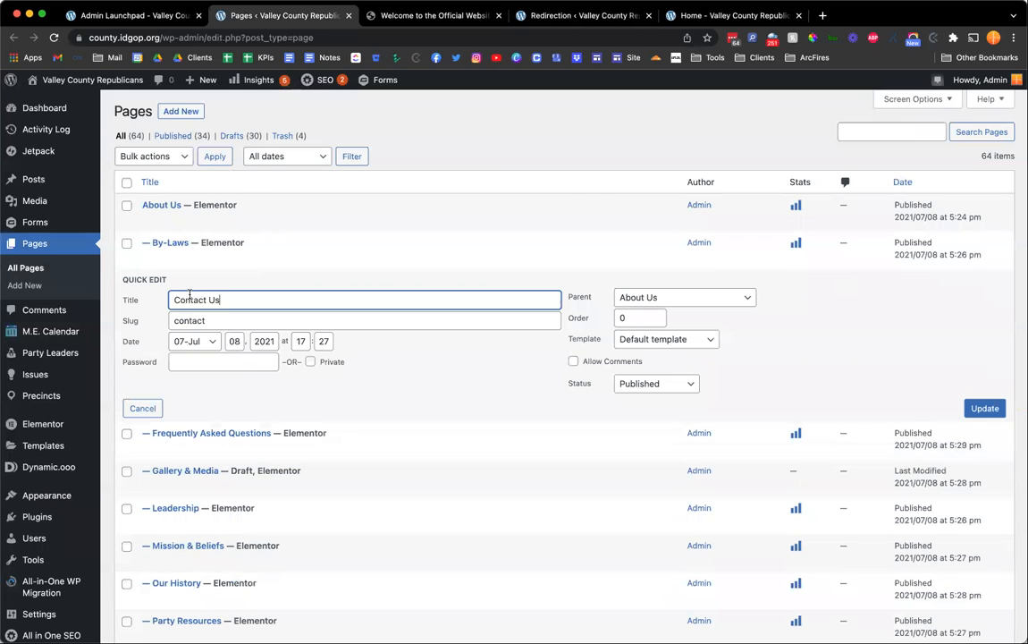
click(689, 384)
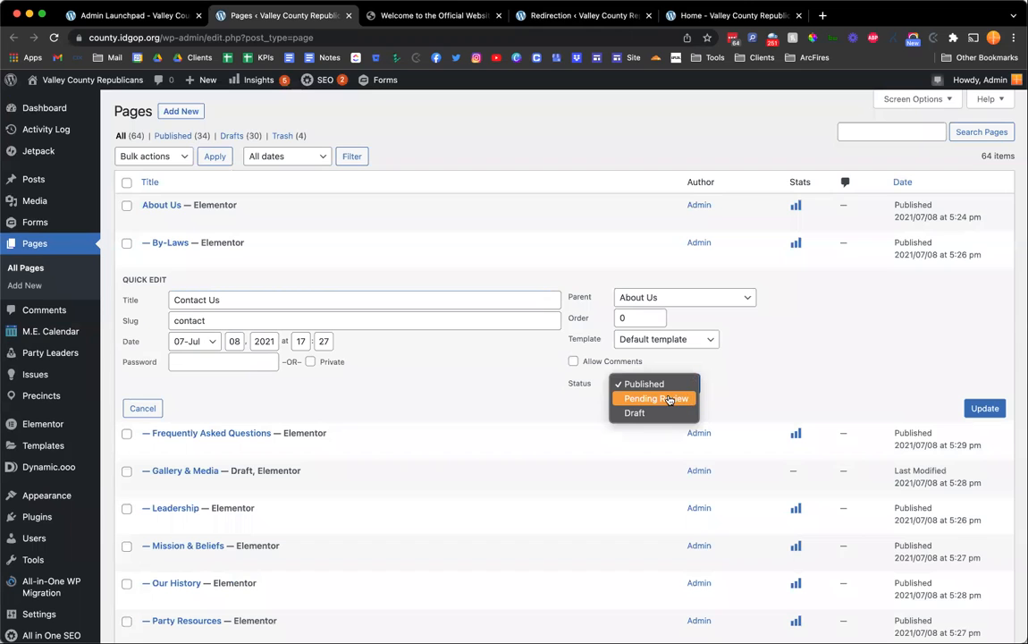
click(724, 387)
click(134, 408)
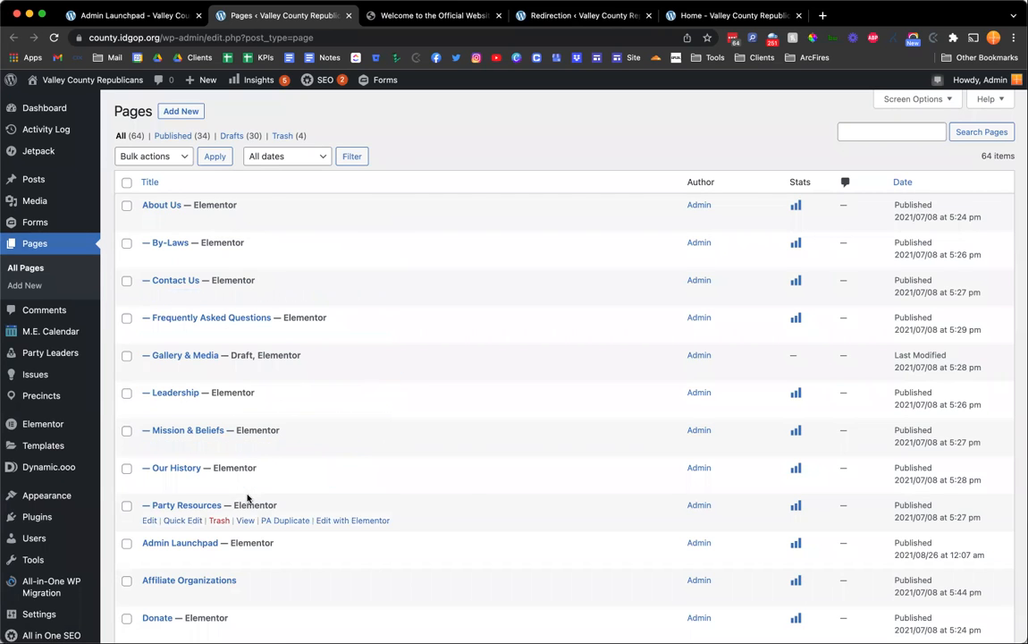
Scroll through the pages list and the full redirections list, closing the find-in-page bar.
scroll(248, 498, down, 10)
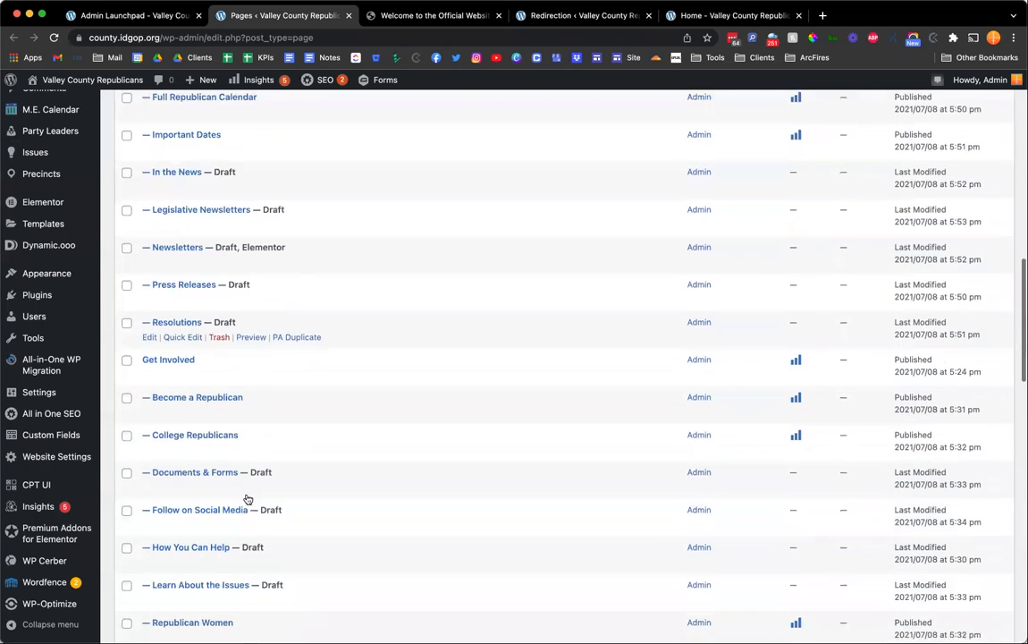
scroll(268, 400, down, 4)
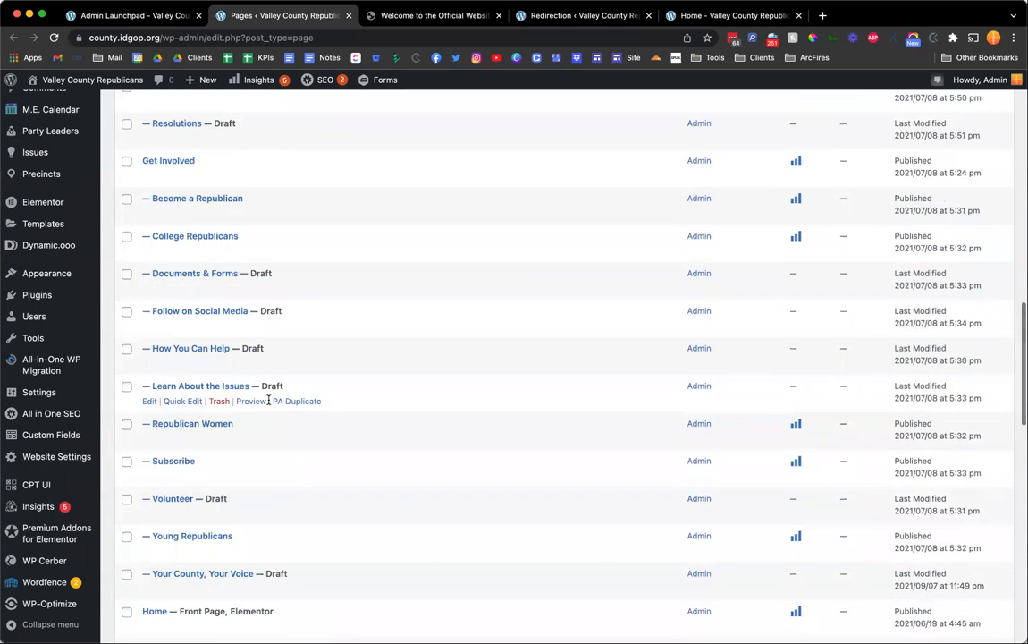
scroll(268, 403, up, 5)
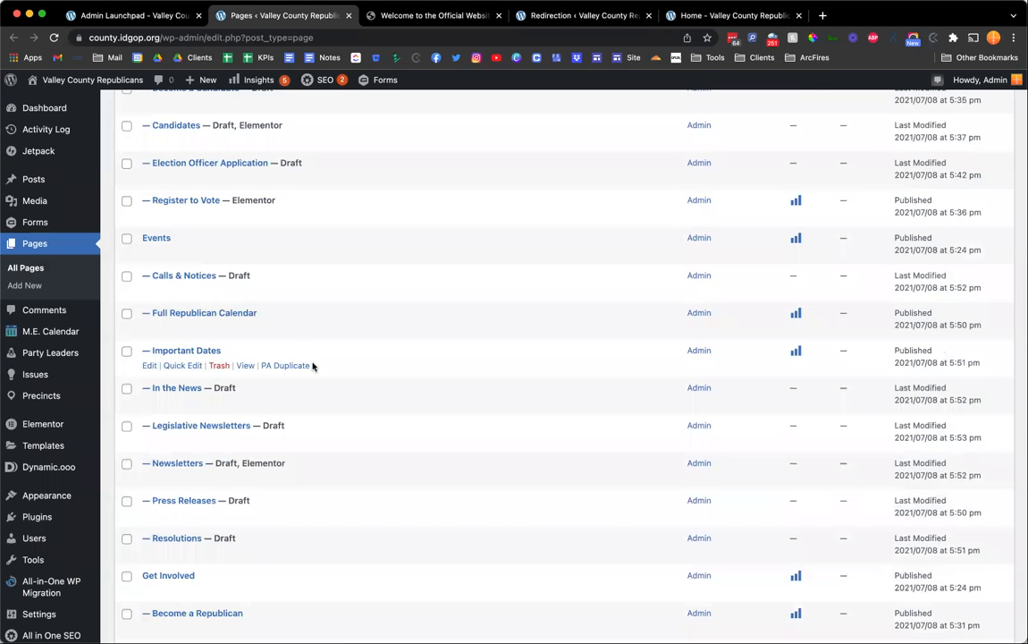
key(ctrl+Tab)
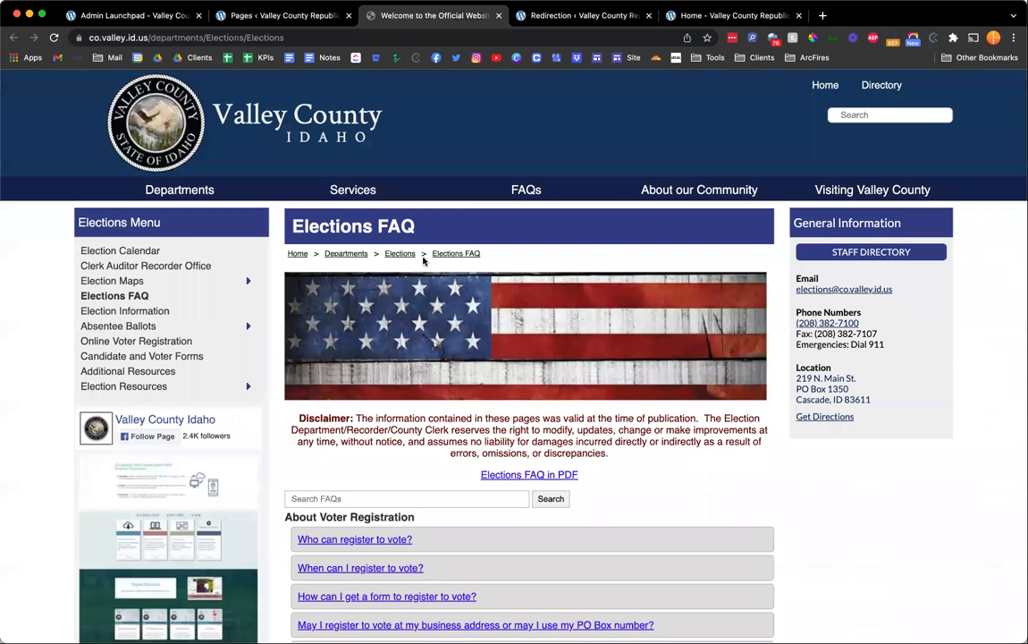
key(ctrl+Tab)
scroll(402, 375, down, 15)
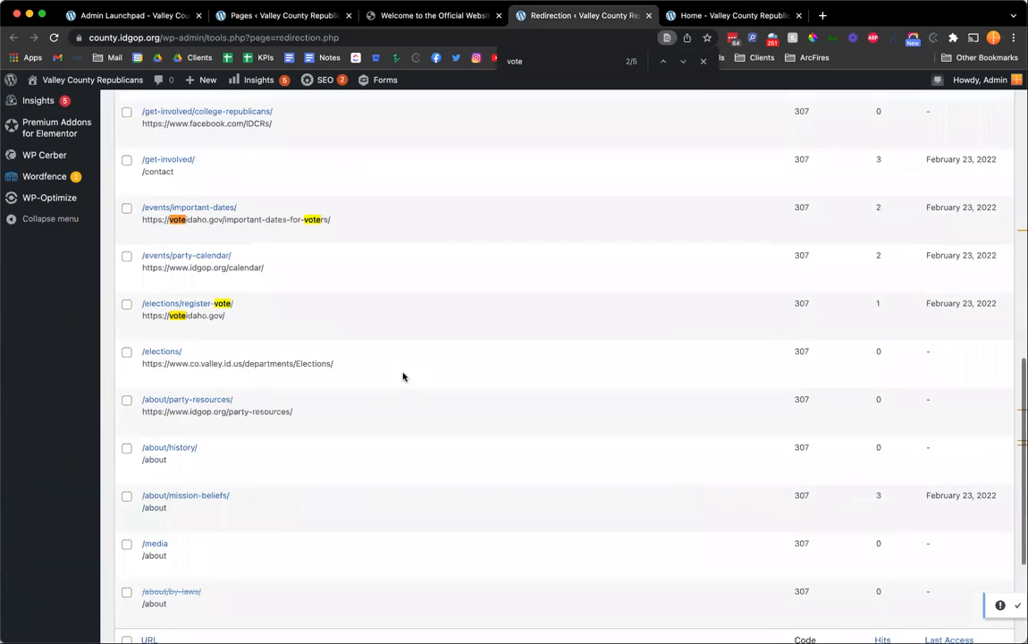
scroll(402, 376, down, 4)
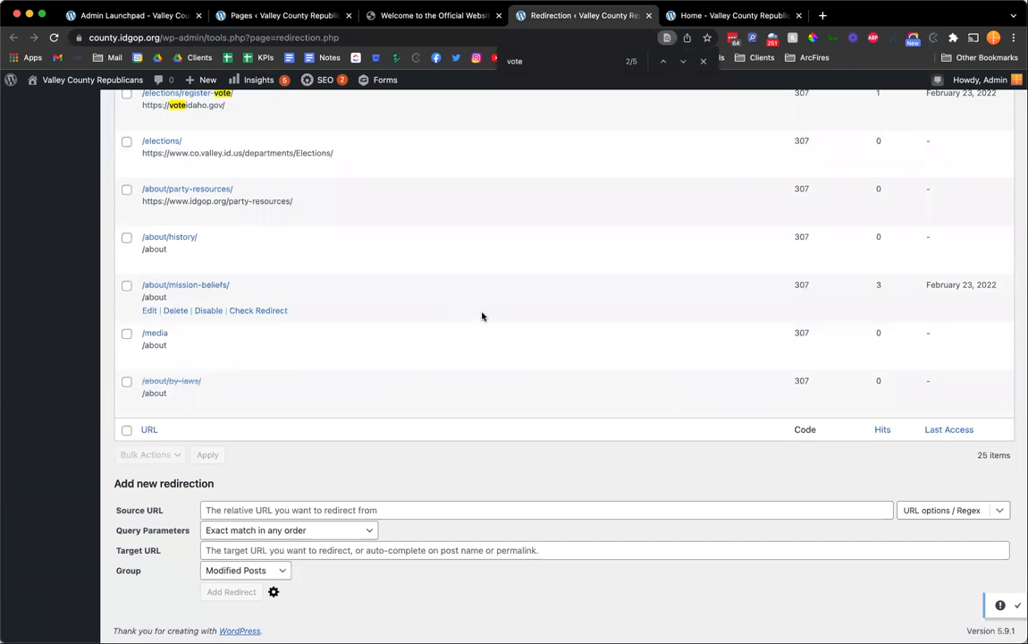
scroll(483, 316, up, 2)
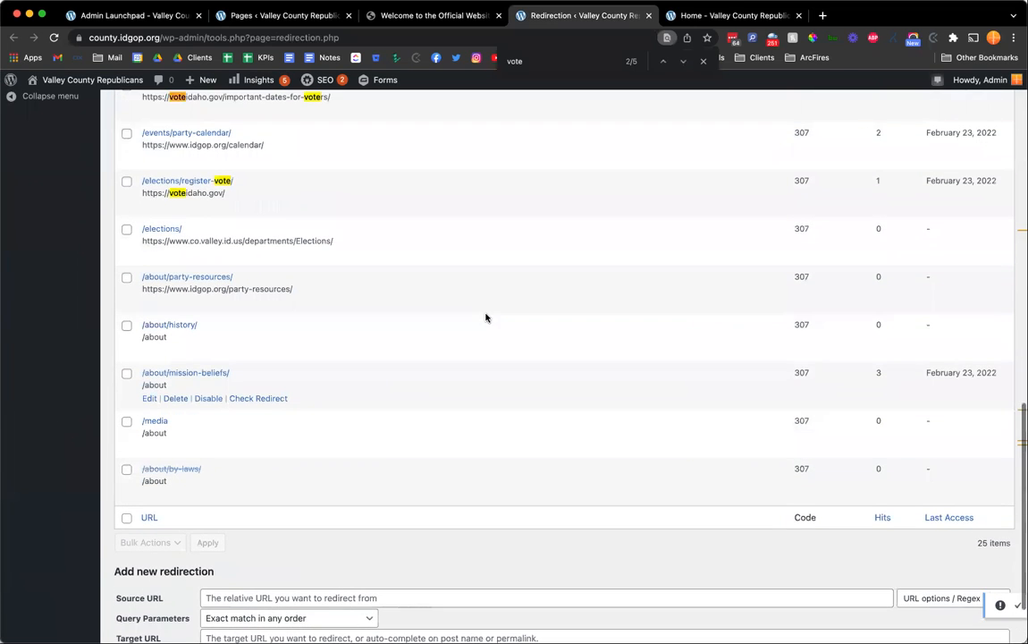
scroll(485, 316, up, 1)
scroll(485, 317, up, 5)
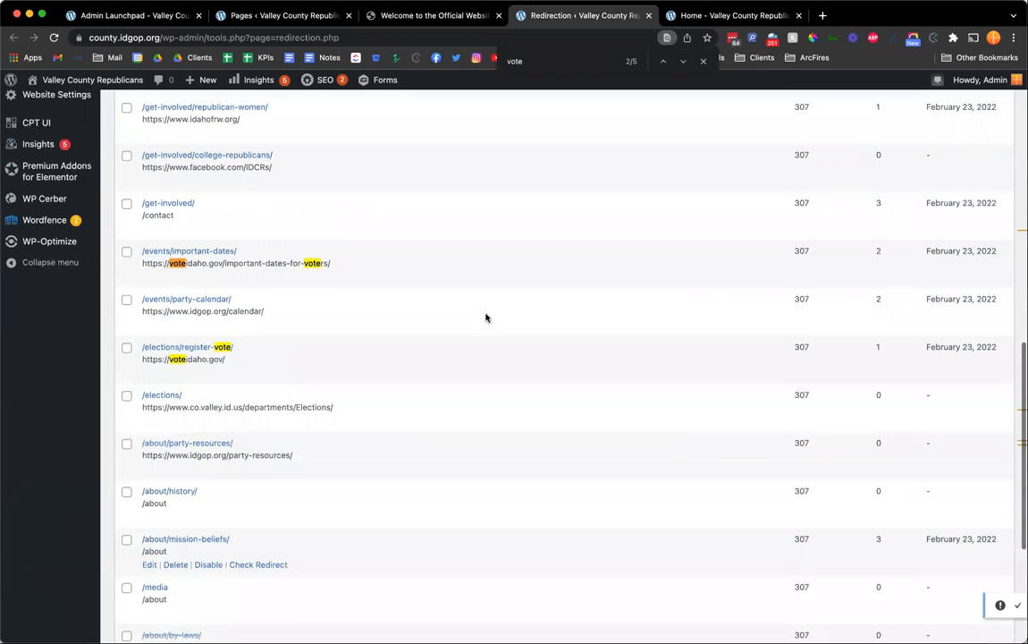
scroll(486, 316, up, 11)
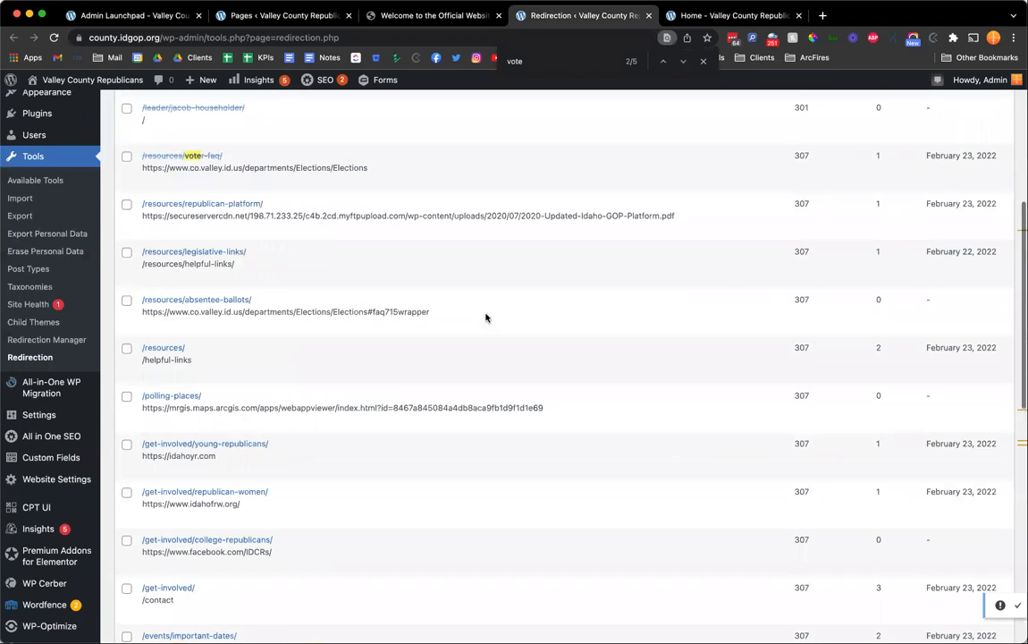
scroll(485, 317, up, 3)
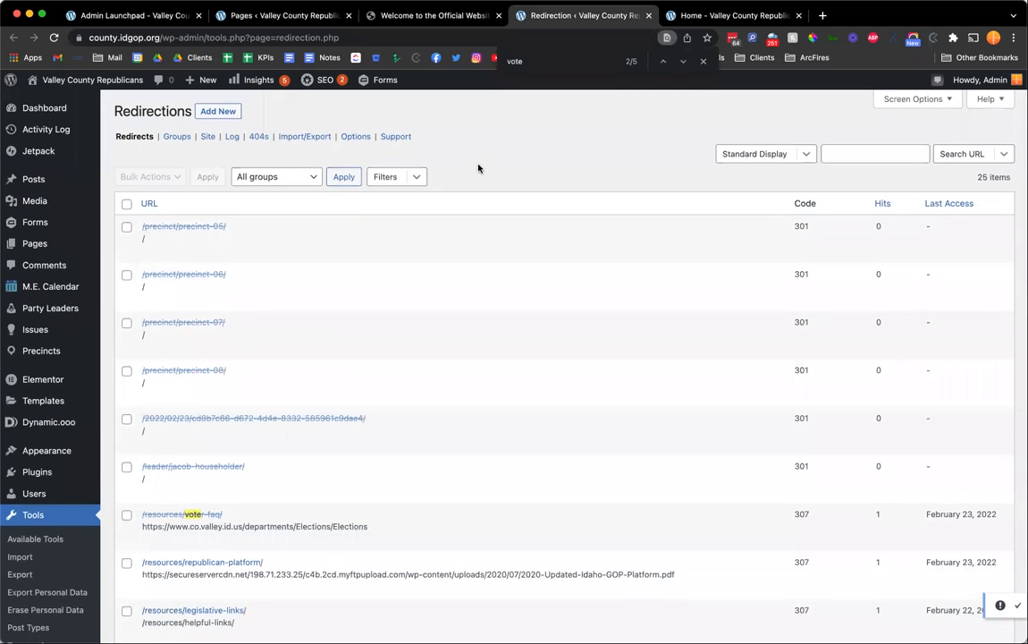
click(703, 62)
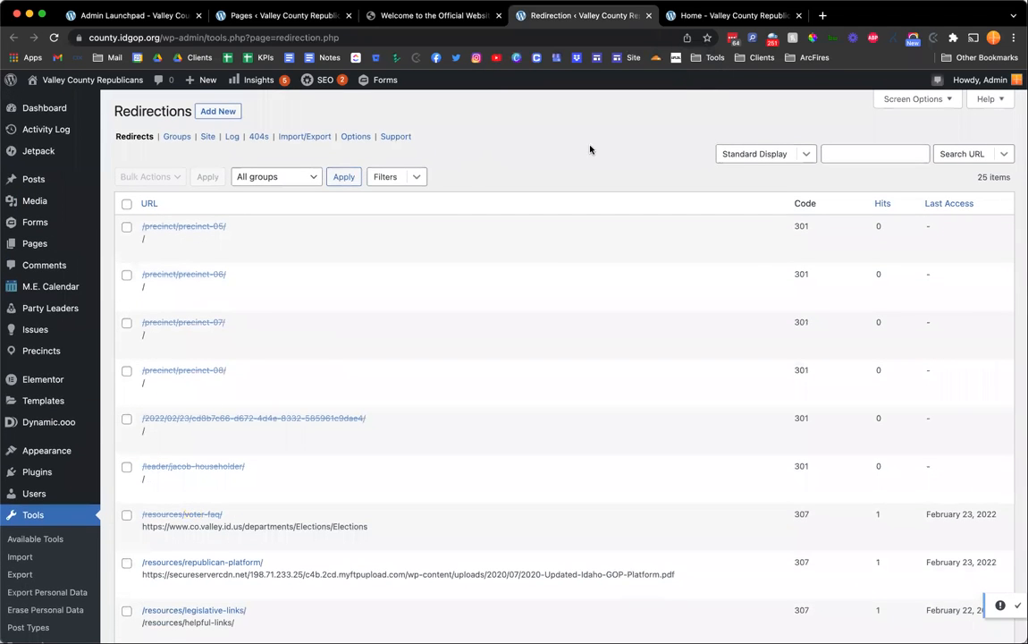